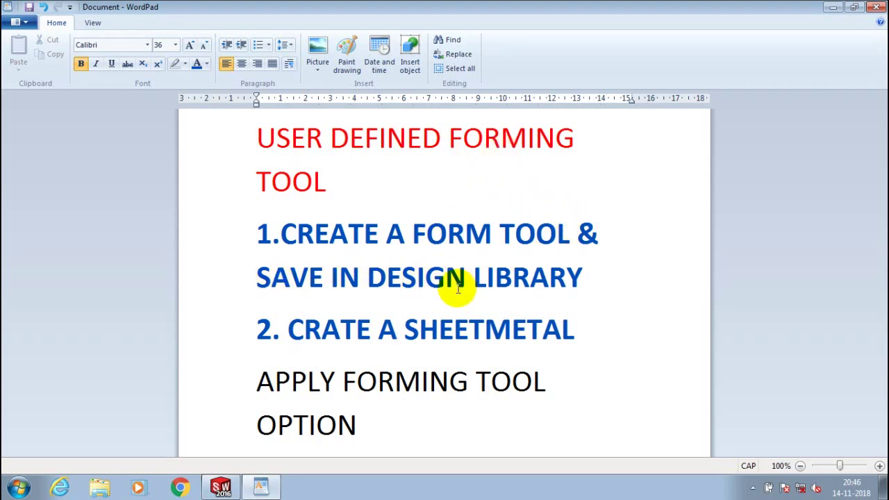
- Switch from the WordPad forming-tool notes to the SOLIDWORKS 2016 start window
left_click(221, 487)
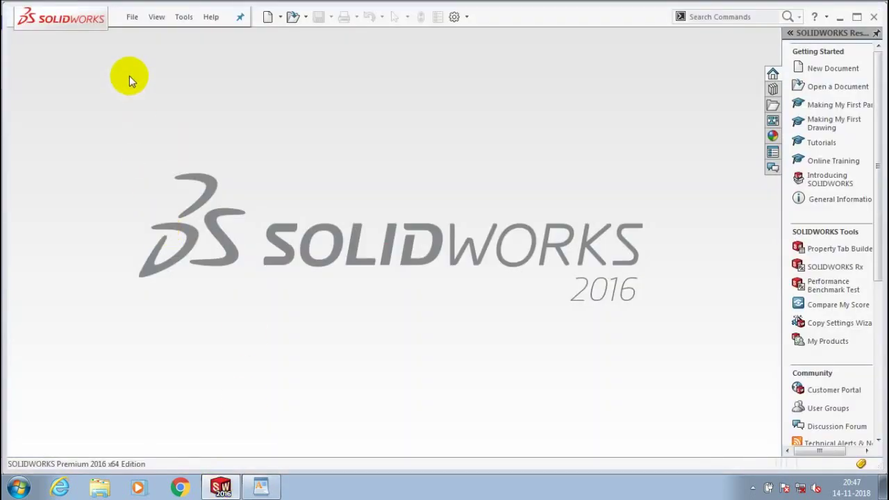
- Start a new part and turn the Front Plane normal to the view for sketching
key("ctrl+n")
left_click(289, 318)
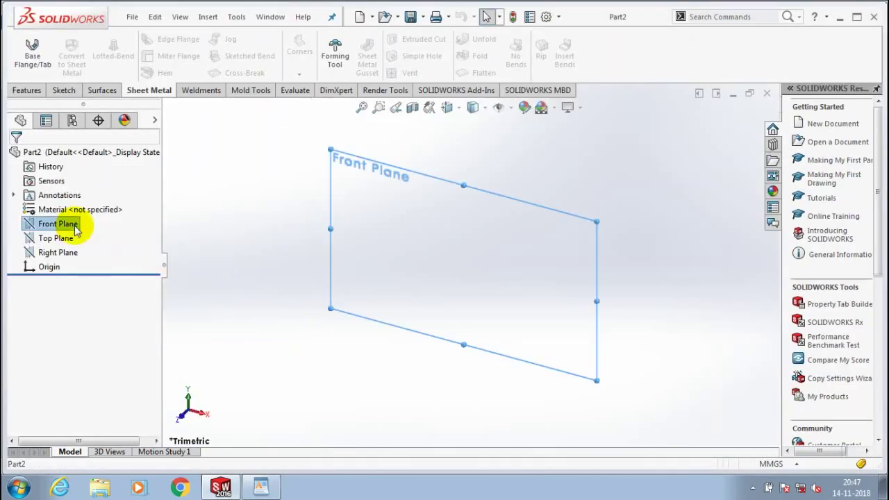
right_click(75, 225)
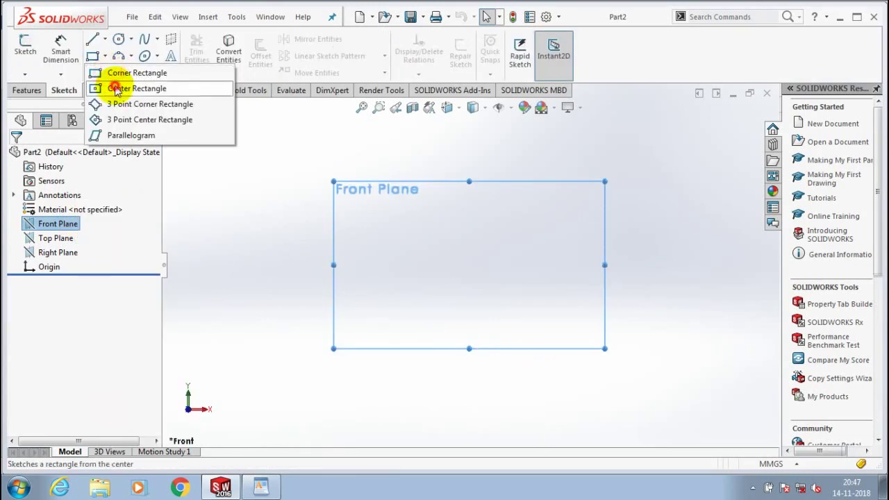
left_click(117, 88)
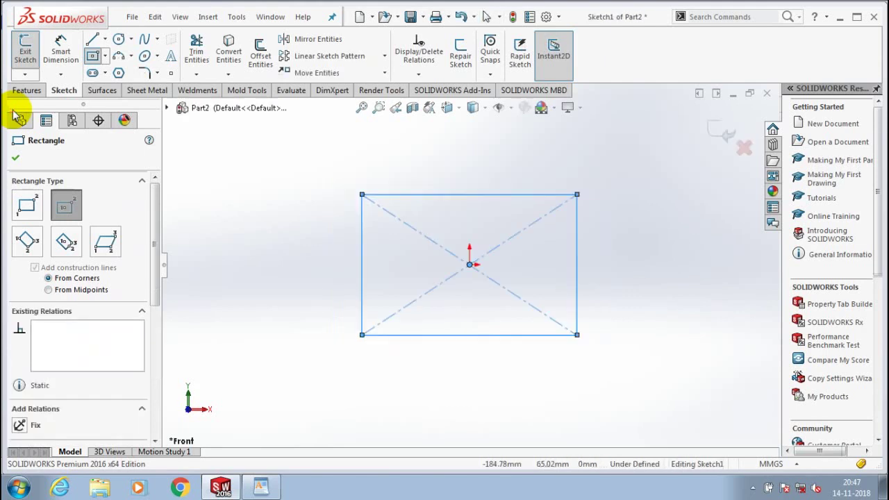
- Dimension the centre rectangle 40 mm wide by 35 mm tall
left_click(15, 156)
left_click(492, 159)
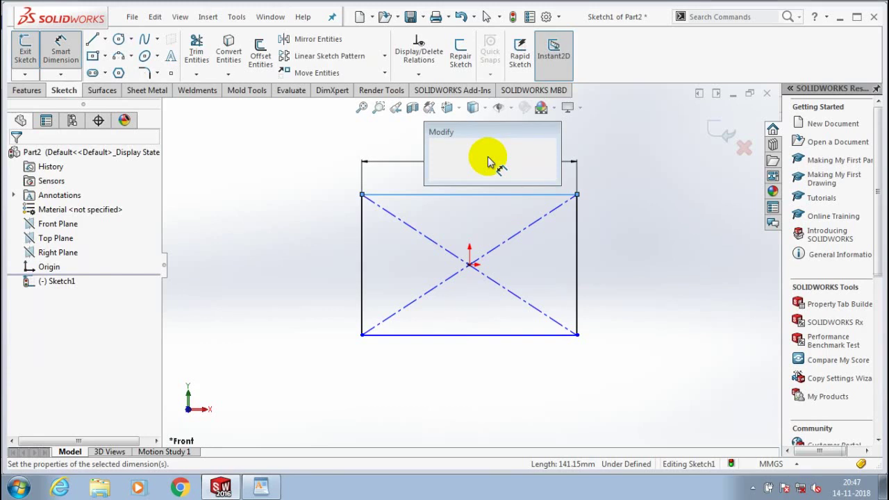
type("40")
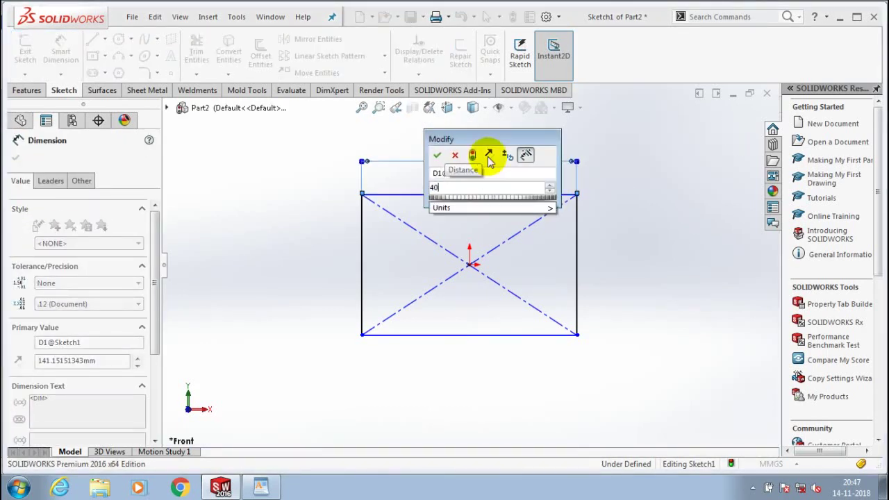
key("Return")
left_click(576, 255)
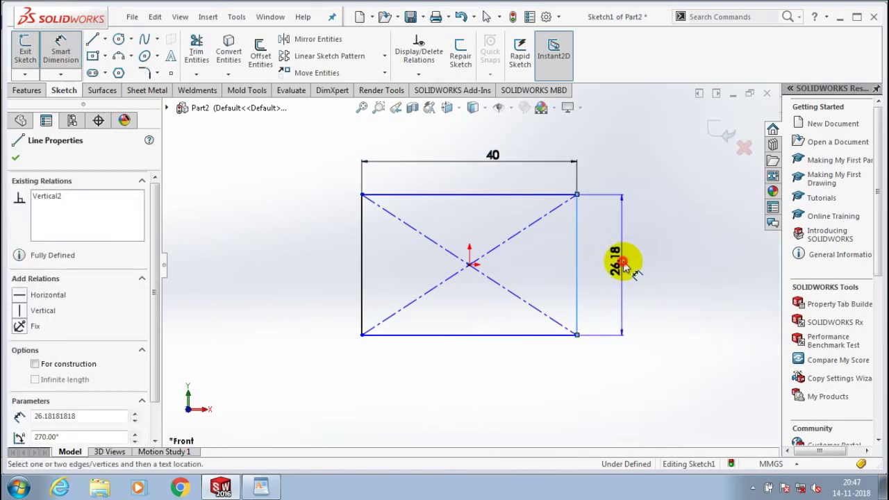
left_click(624, 264)
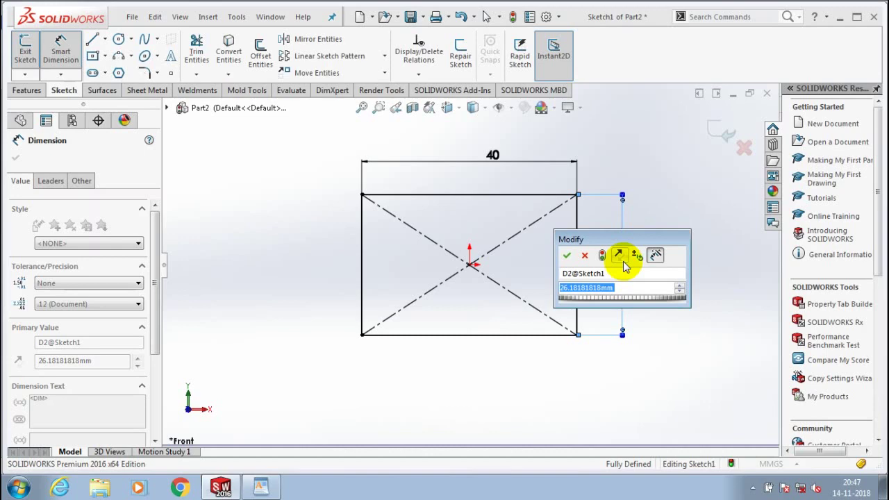
type("35")
key("Return")
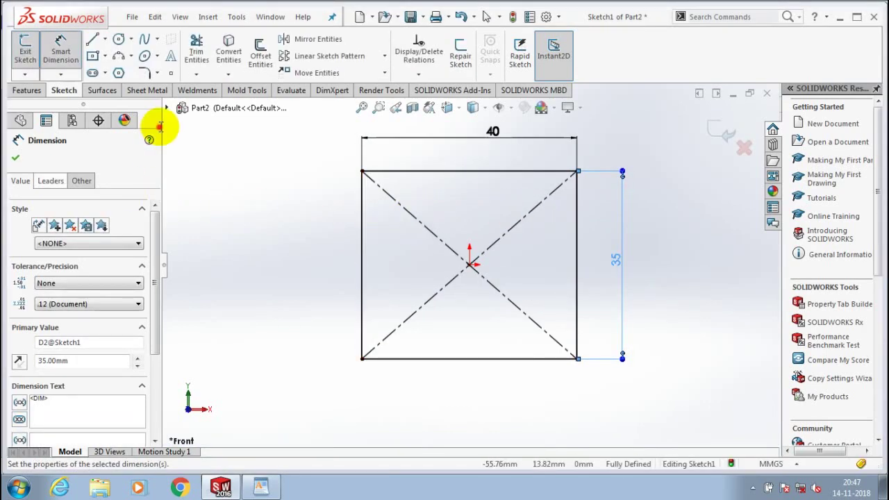
left_click(166, 118)
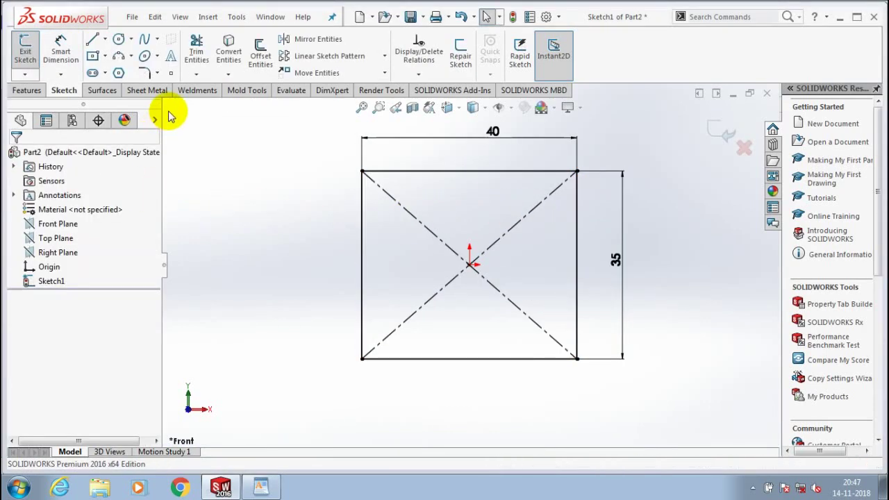
left_click(144, 72)
- Round all four rectangle corners with 5 mm sketch fillets
type("5")
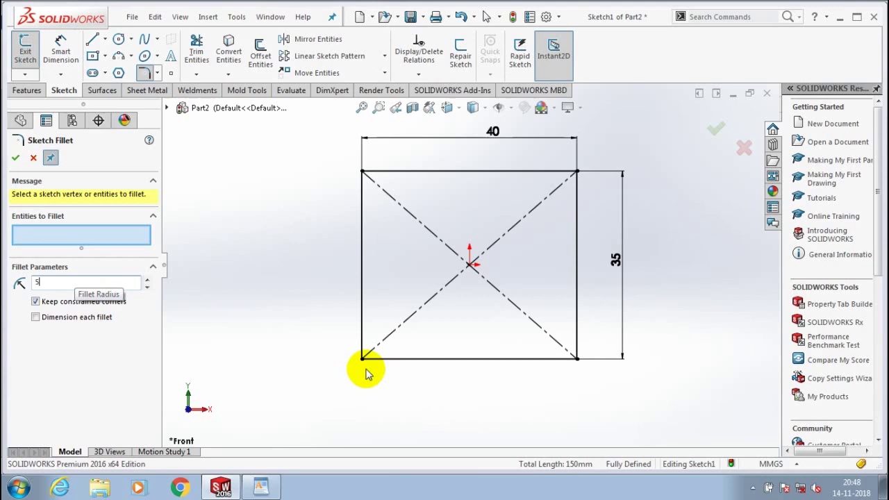
left_click(361, 321)
left_click(382, 359)
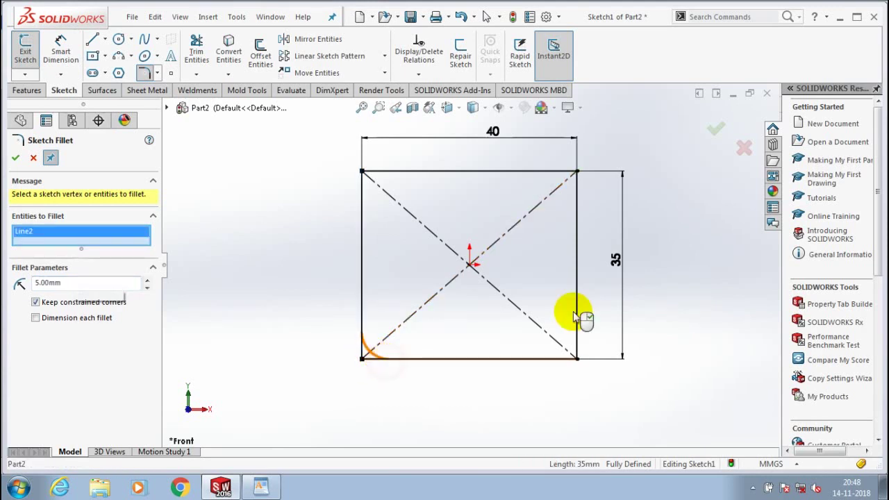
left_click(576, 327)
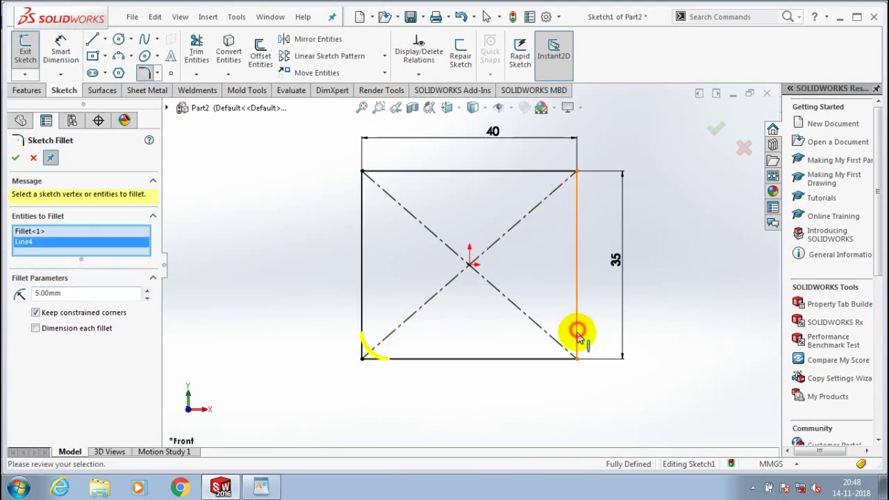
left_click(557, 359)
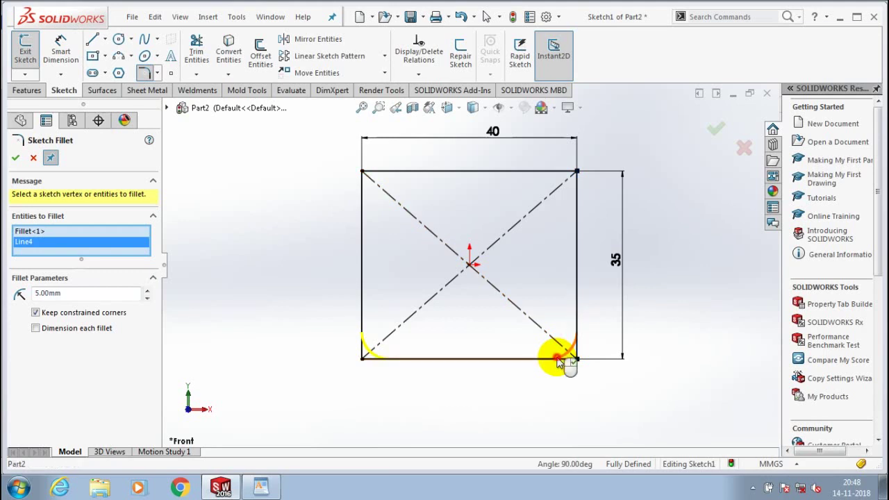
left_click(575, 200)
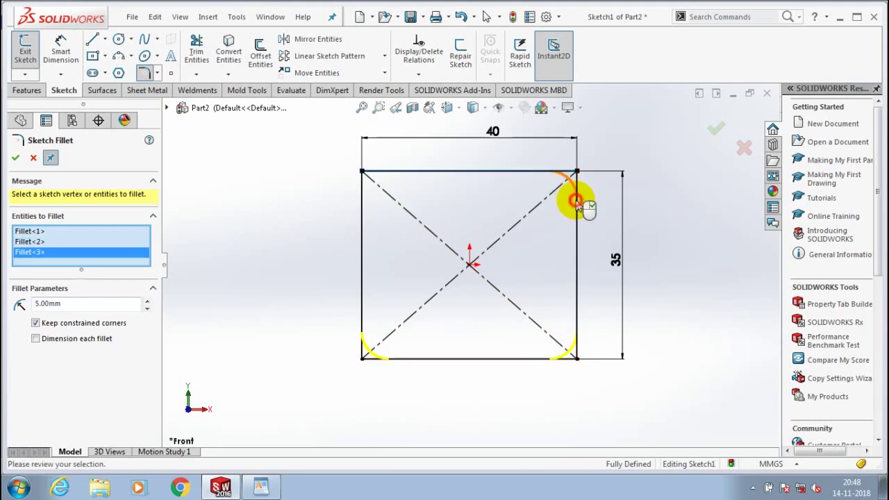
left_click(398, 174)
left_click(364, 210)
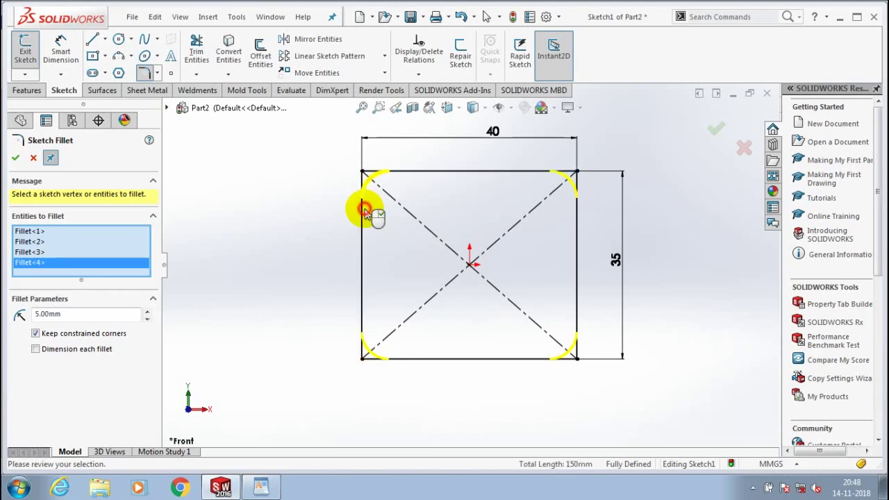
left_click(16, 158)
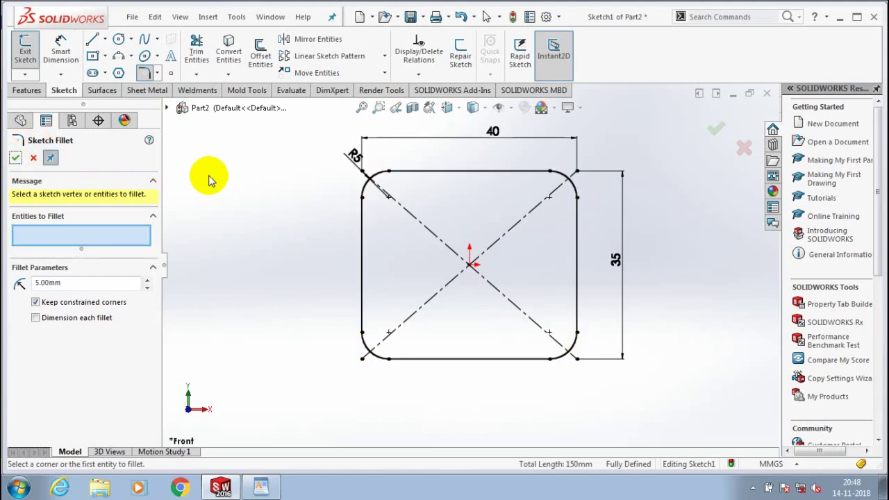
- Exit the sketch and start an Extruded Boss/Base from it
left_click(28, 68)
left_click(27, 89)
left_click(30, 57)
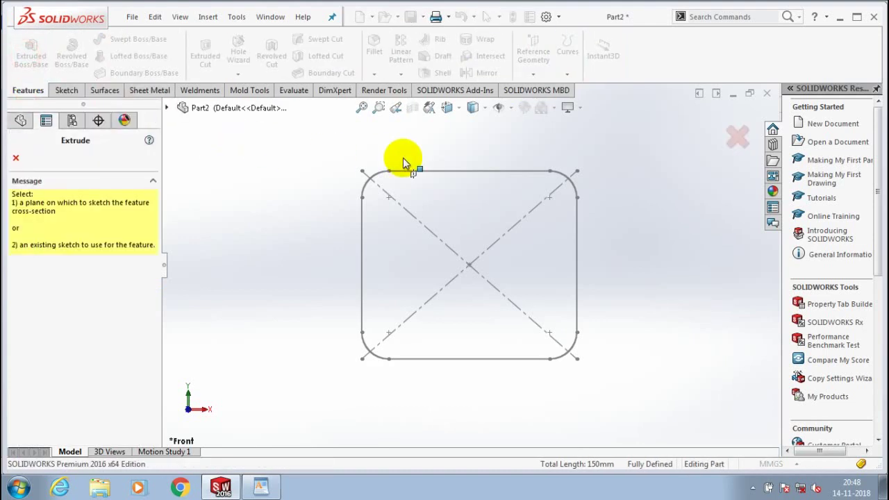
- Extrude the rounded rectangle 8 mm as Boss-Extrude1 and view its front face normal-to
left_click(436, 175)
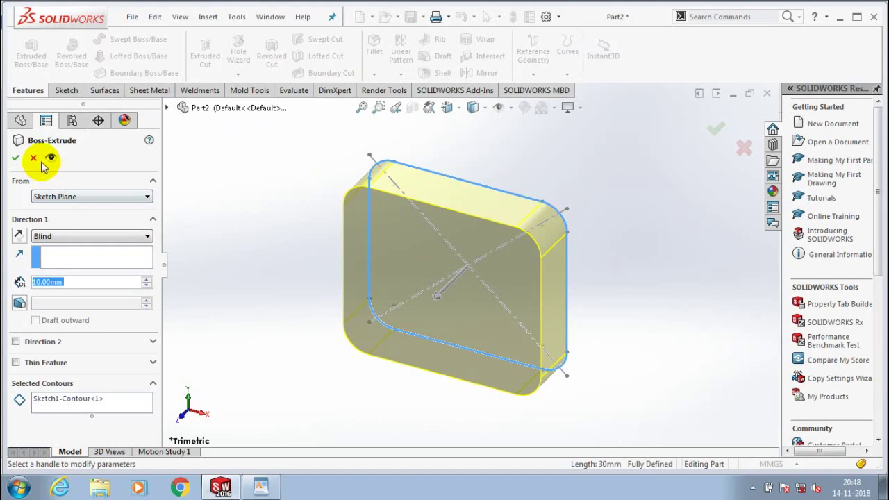
type("8")
key("Return")
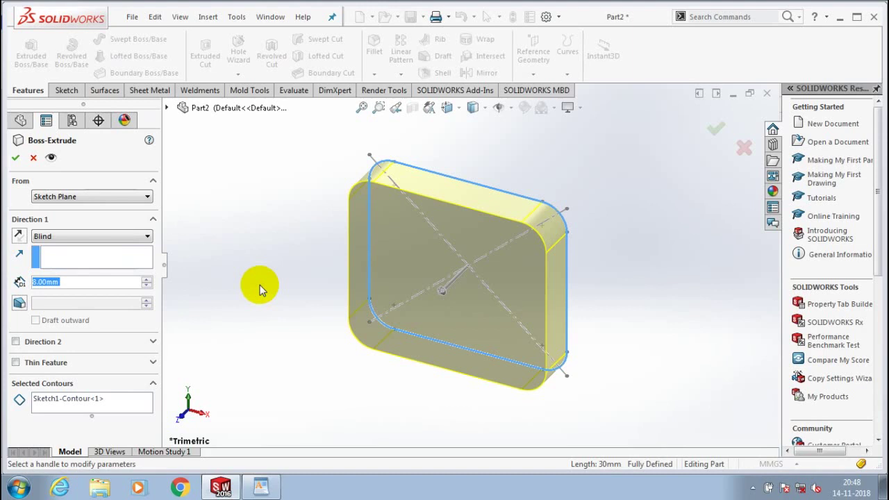
key("Return")
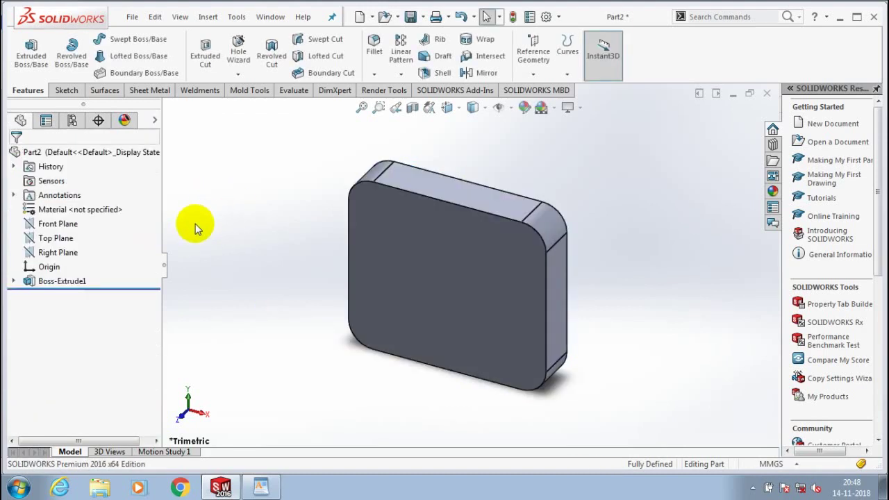
left_click(390, 185)
key("ctrl+8")
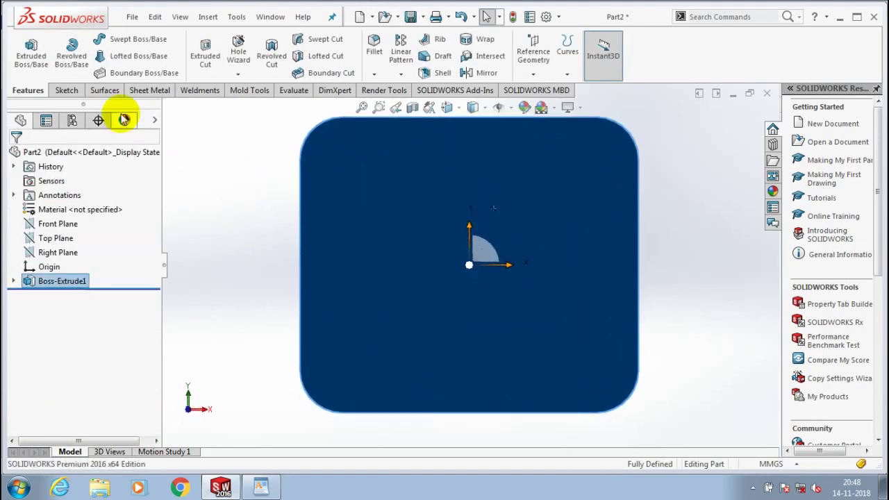
- Sketch two straight slots on the plate face, one near the top and one near the bottom
left_click(67, 90)
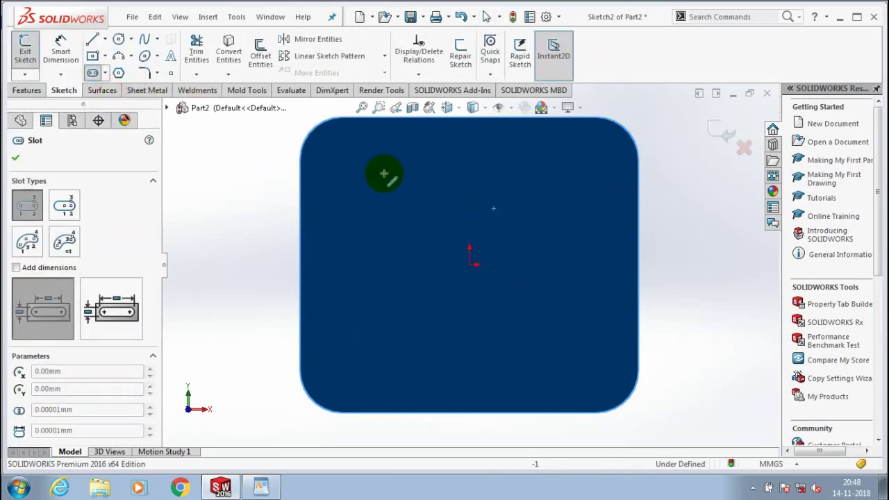
left_click(384, 174)
left_click(542, 173)
left_click(548, 193)
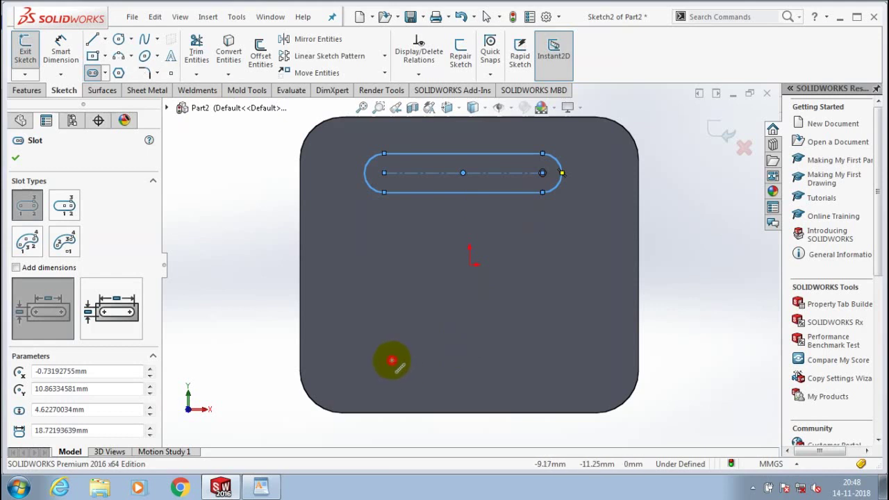
left_click(560, 358)
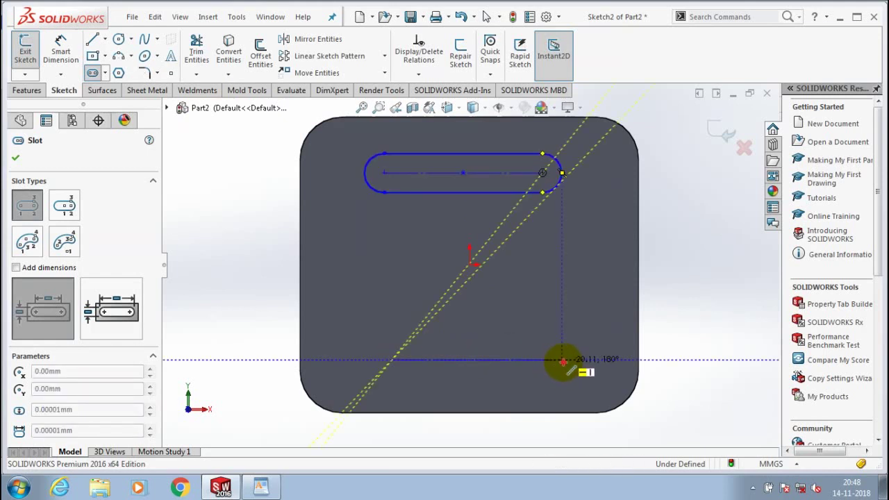
left_click(562, 380)
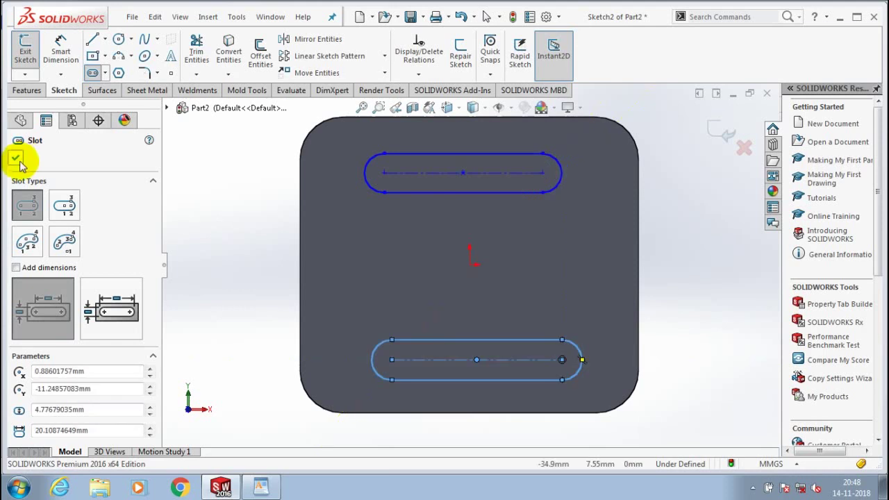
left_click(15, 158)
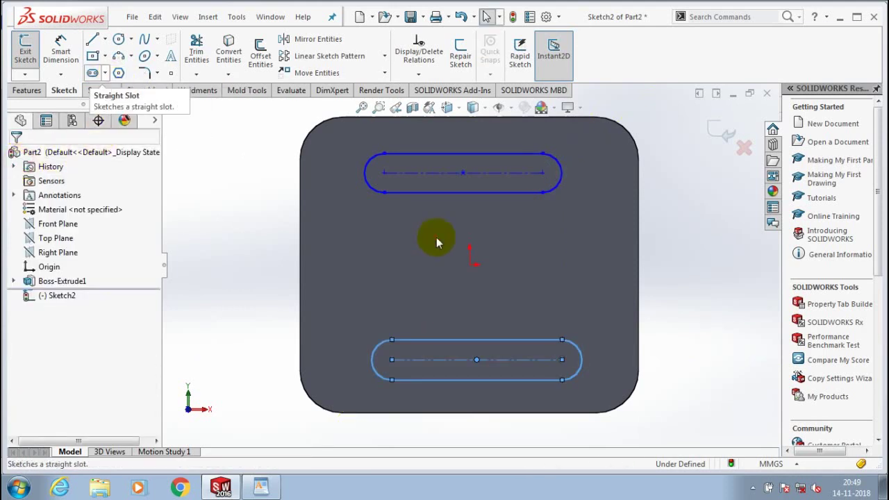
- Add a circle centred on the origin and exit Sketch2
key("c")
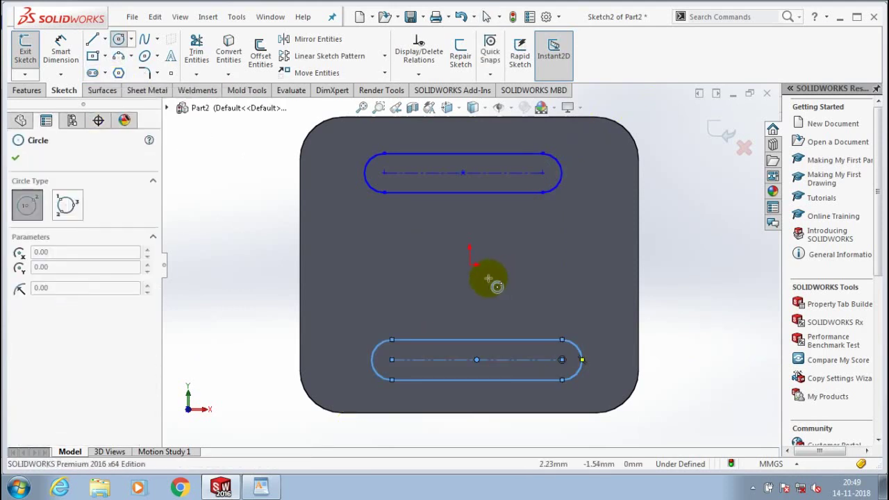
left_click(470, 264)
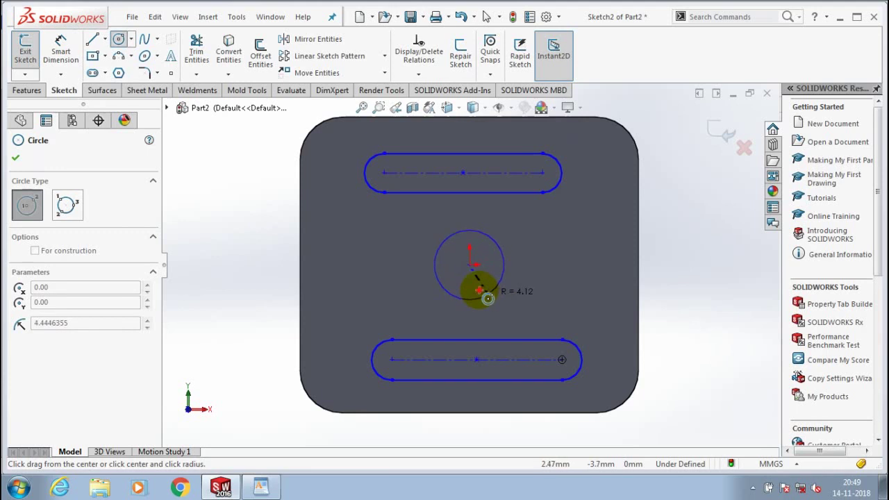
left_click(486, 295)
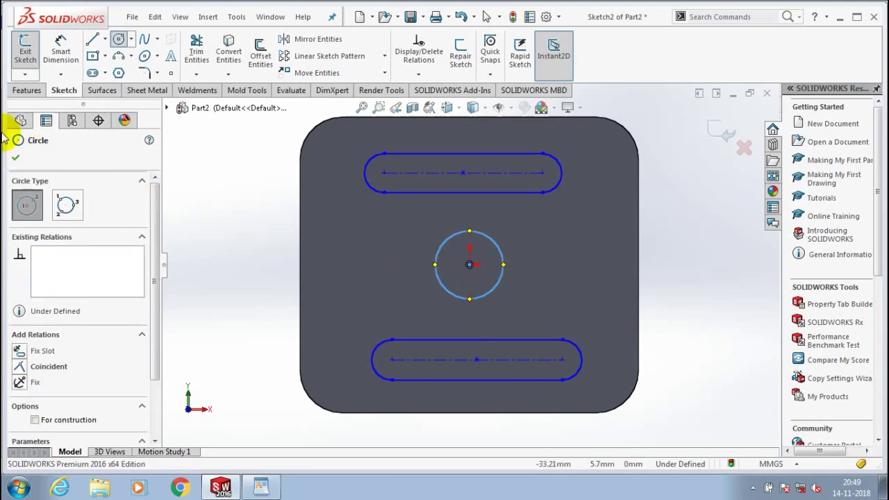
left_click(16, 156)
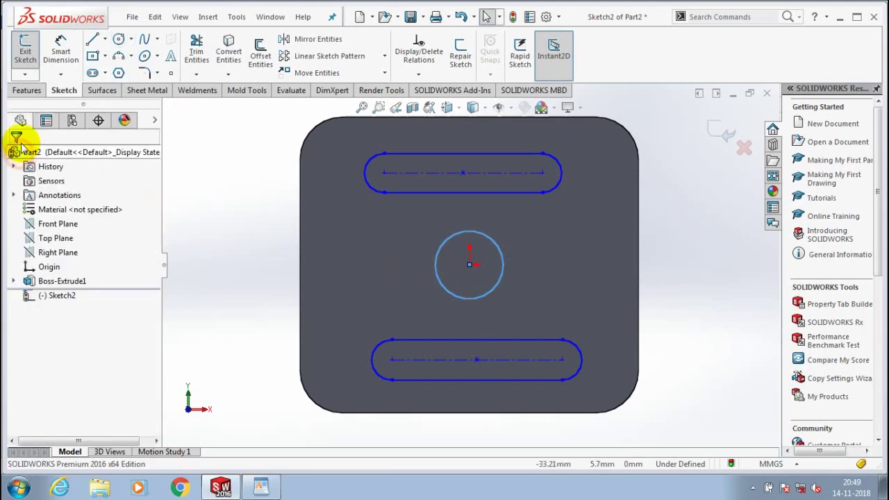
left_click(25, 52)
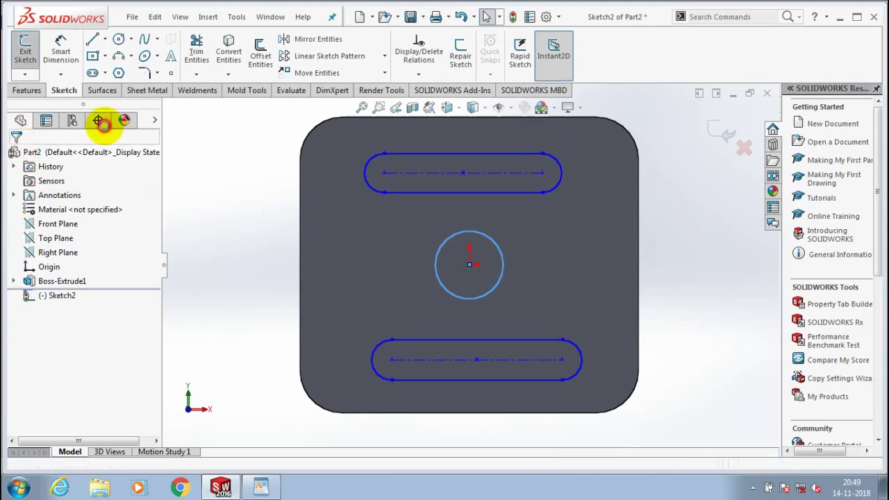
left_click(32, 91)
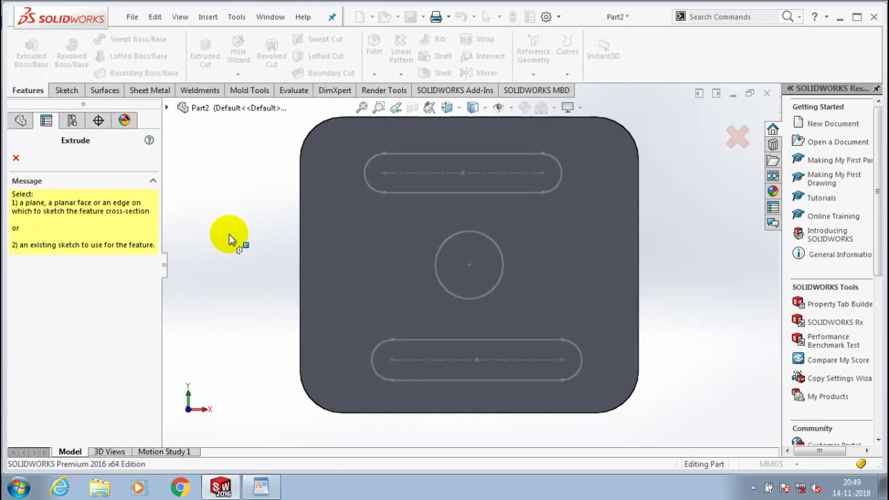
- Extrude the slots and circle 15 mm with a 2° outward draft
left_click(208, 250)
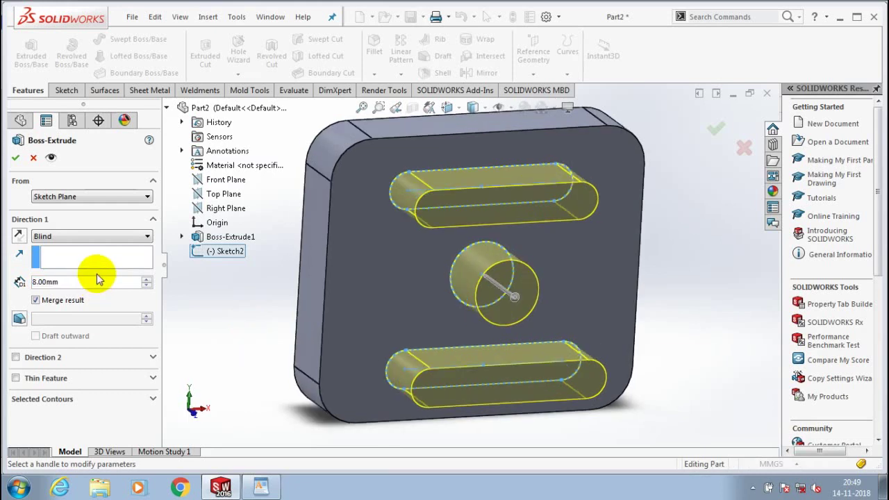
left_click_drag(89, 282, 6, 286)
type("15")
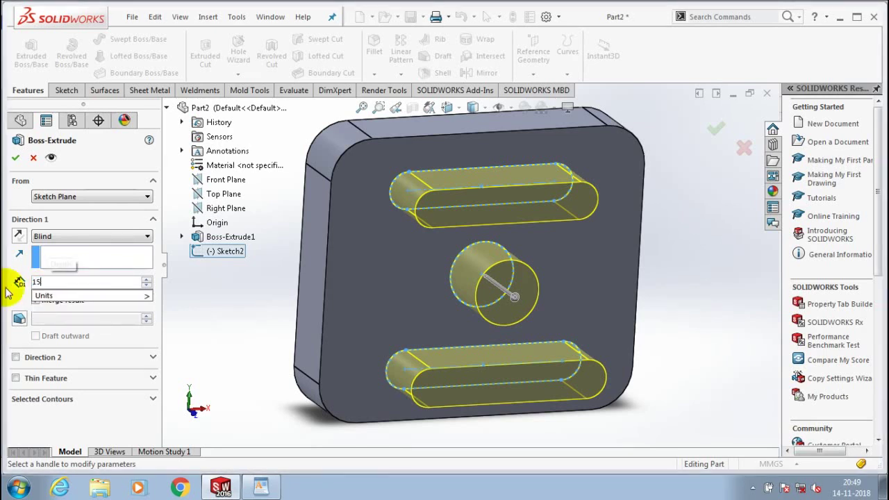
key("Return")
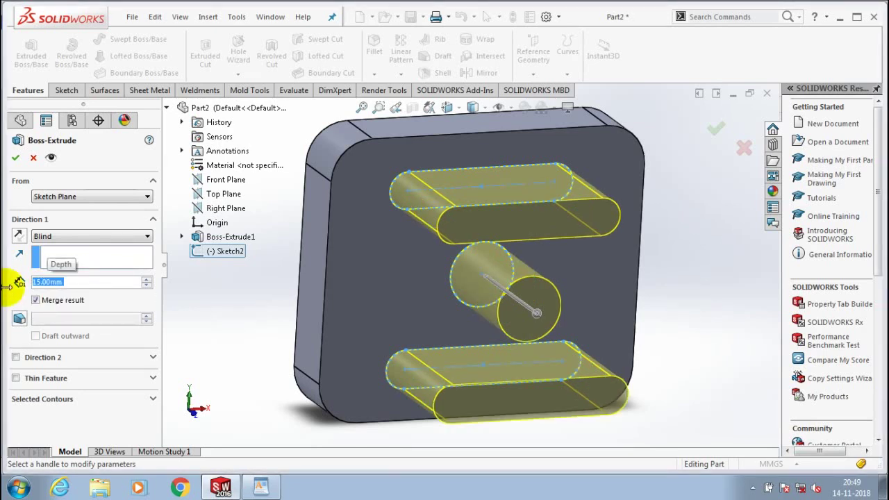
left_click(19, 318)
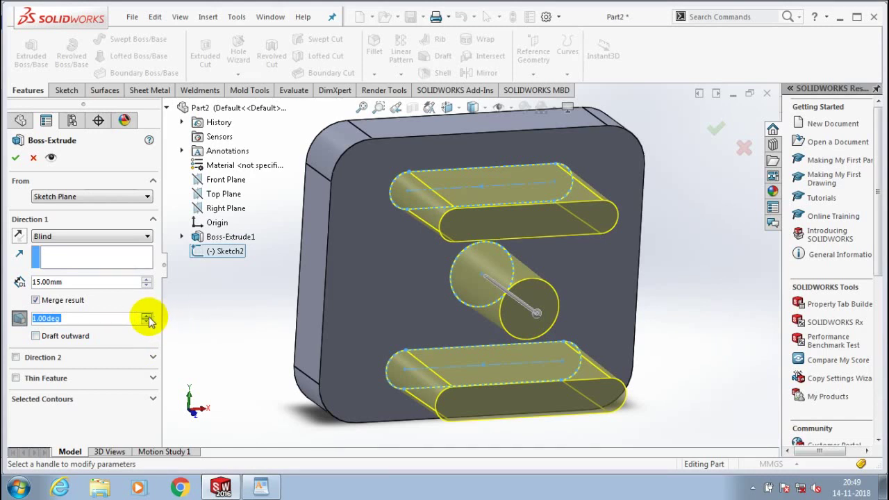
left_click(35, 336)
left_click(108, 332)
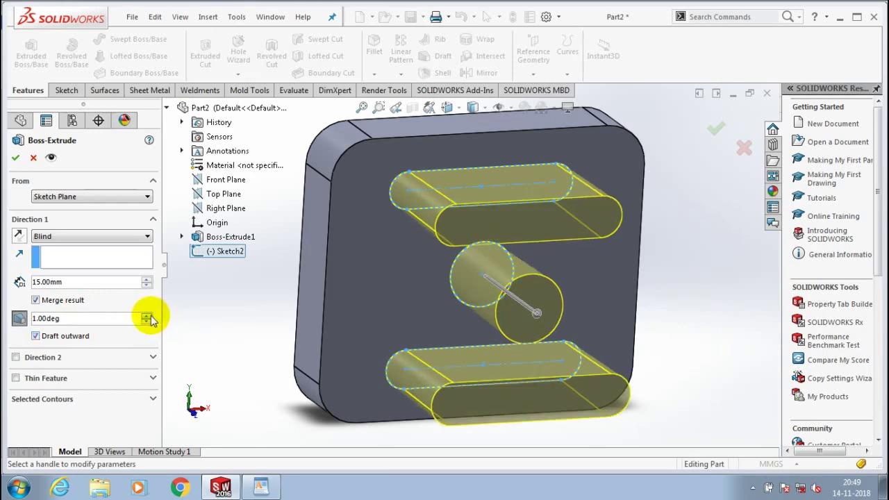
left_click(147, 316)
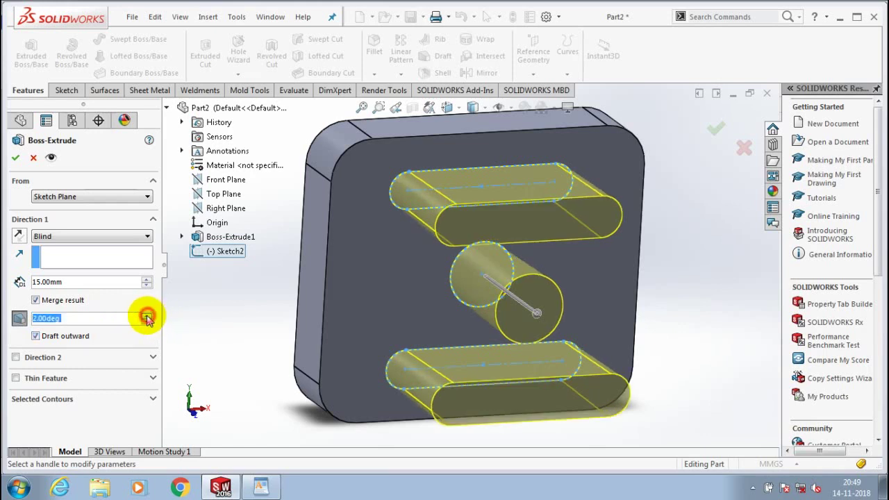
right_click(281, 243)
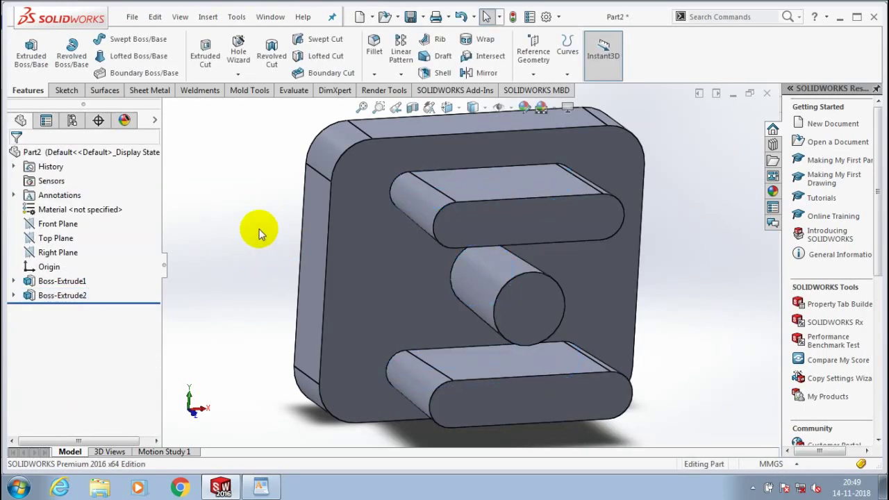
- Fillet the top edges of both slot bosses and the cylinder at 2 mm
scroll(259, 234, "up", 3)
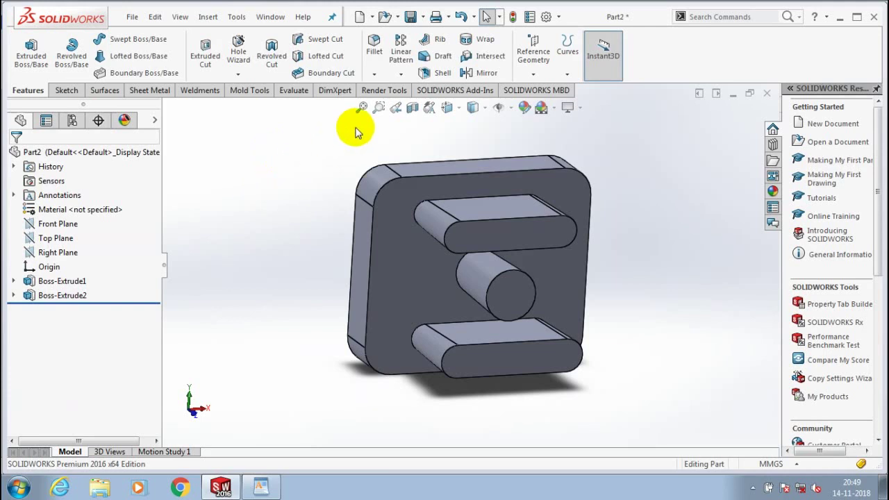
left_click(374, 77)
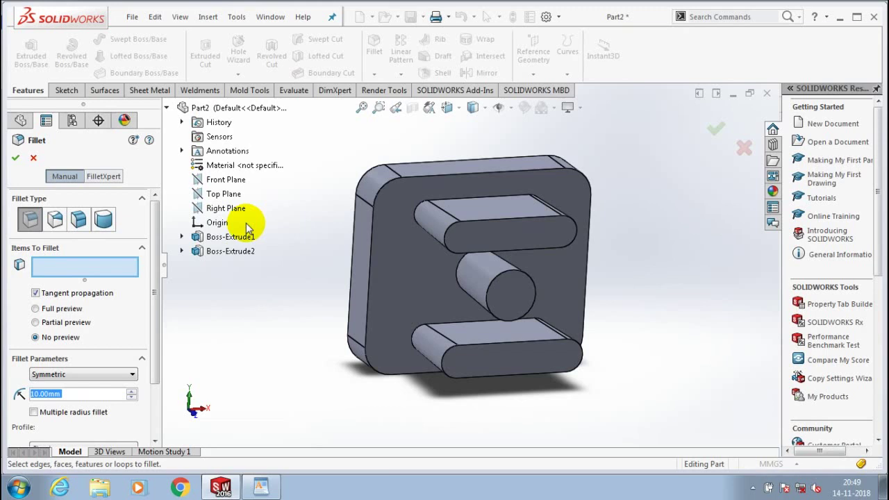
scroll(517, 226, "down", 3)
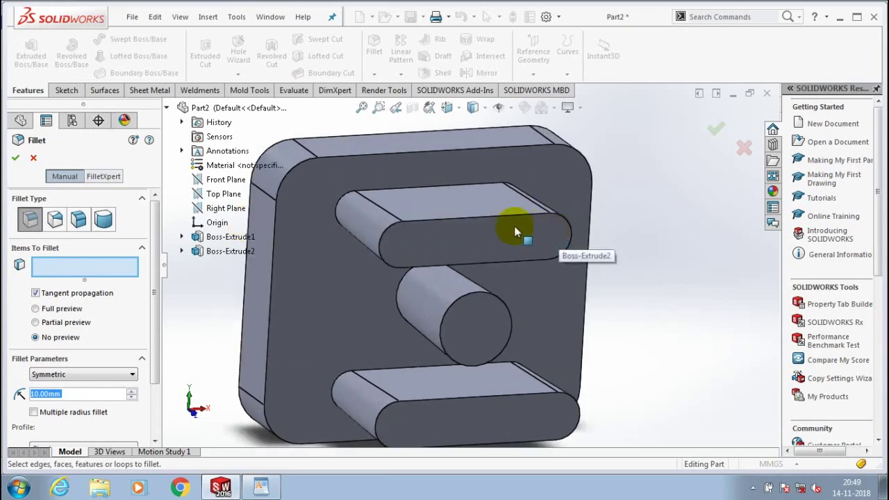
left_click(453, 220)
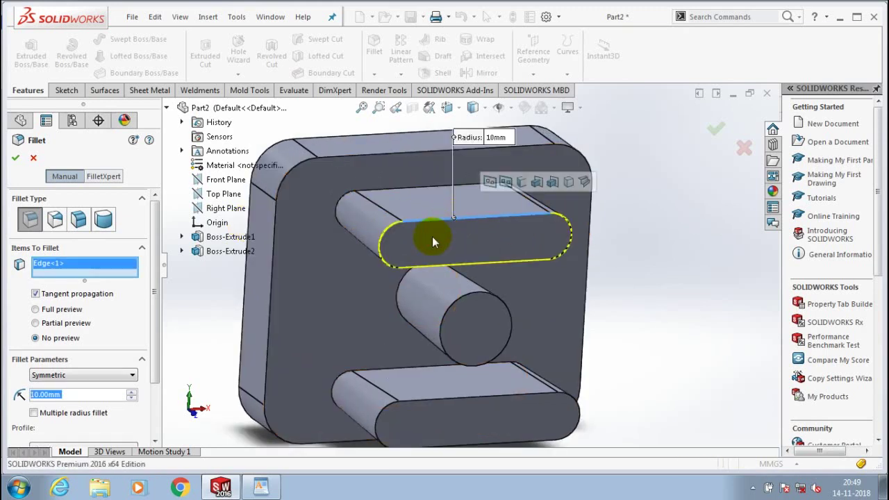
left_click(488, 298)
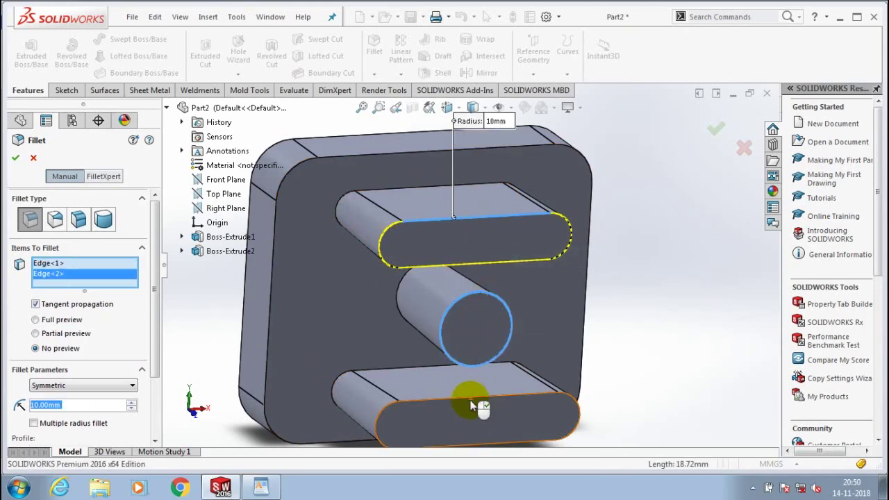
left_click(471, 406)
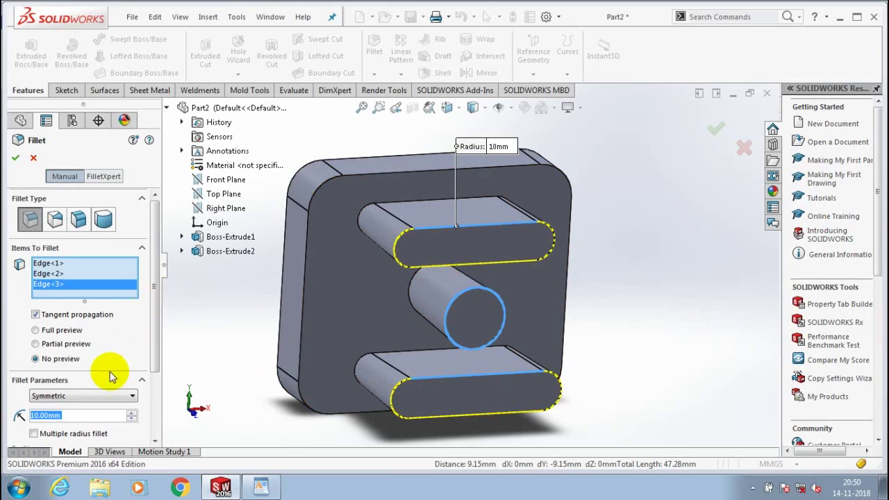
type("2")
key("Return")
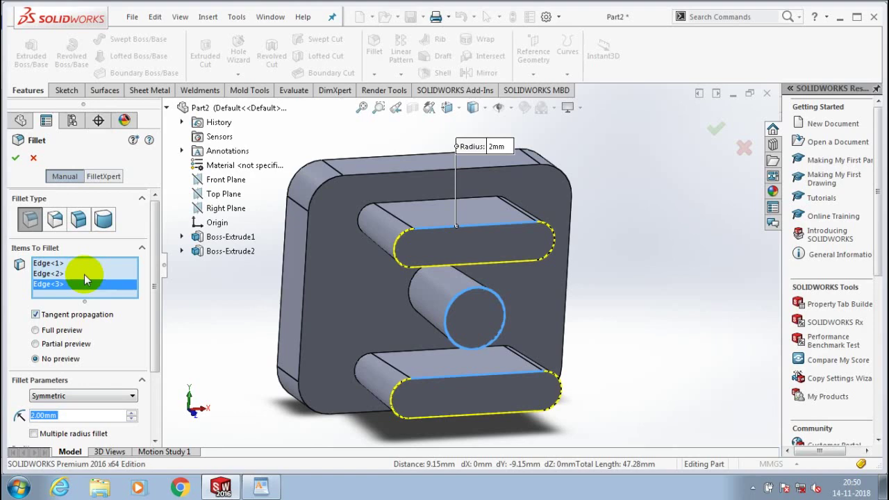
left_click(84, 275)
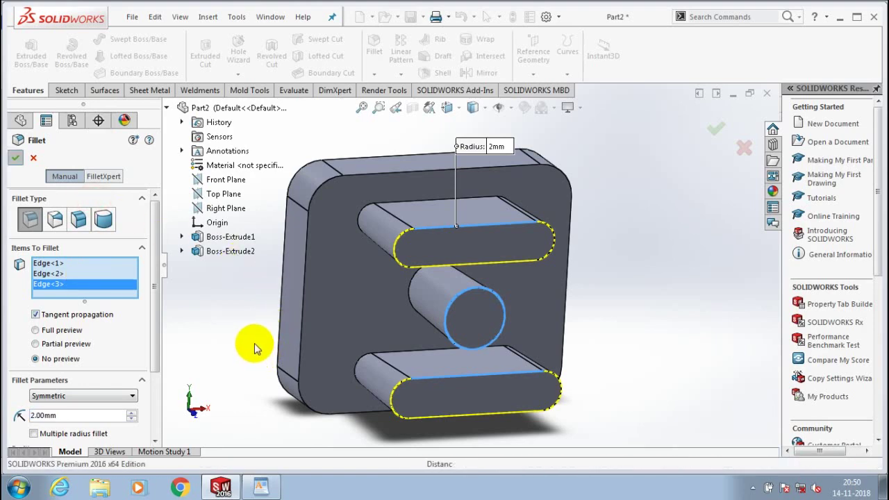
key("Return")
- Start a second fillet and remove the stray face from its selection
middle_click_drag(254, 343, 232, 234)
right_click(97, 270)
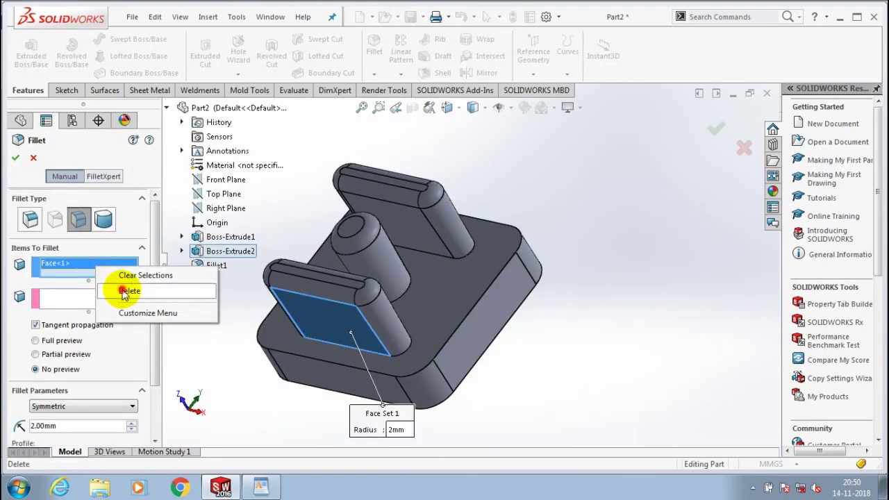
left_click(125, 291)
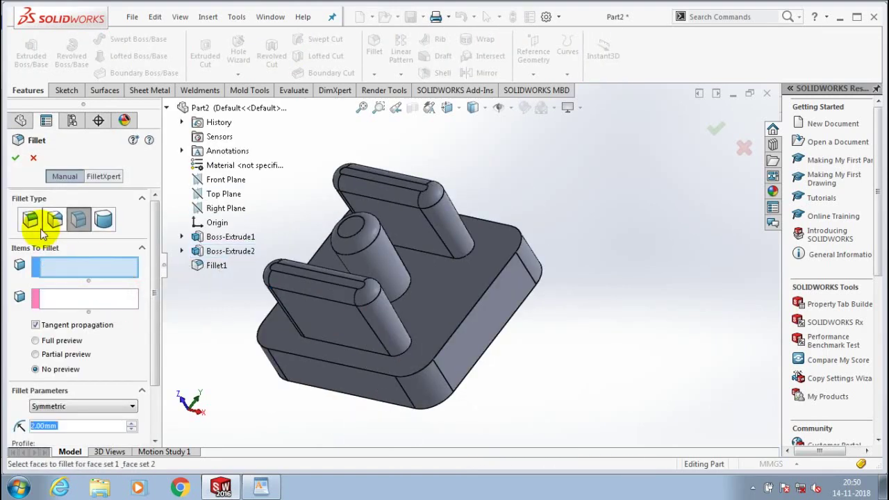
- Fillet the base edges of both slot bosses and the cylinder at 2 mm
left_click(29, 218)
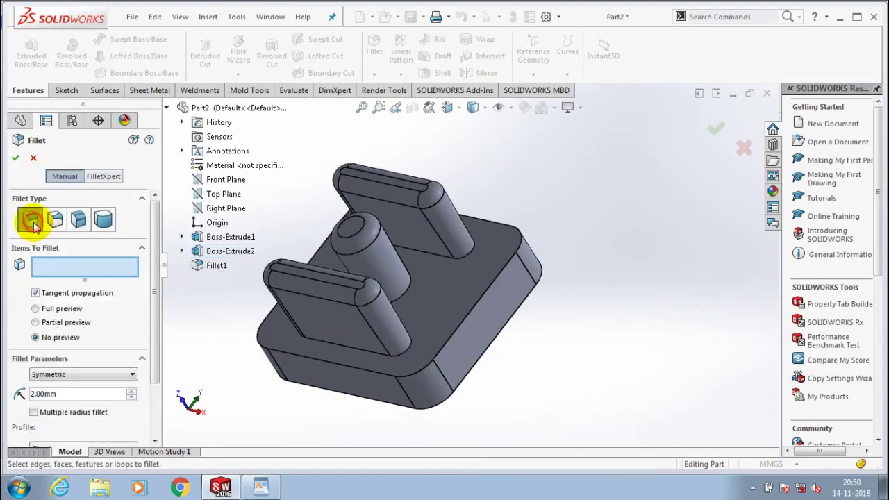
left_click(372, 379)
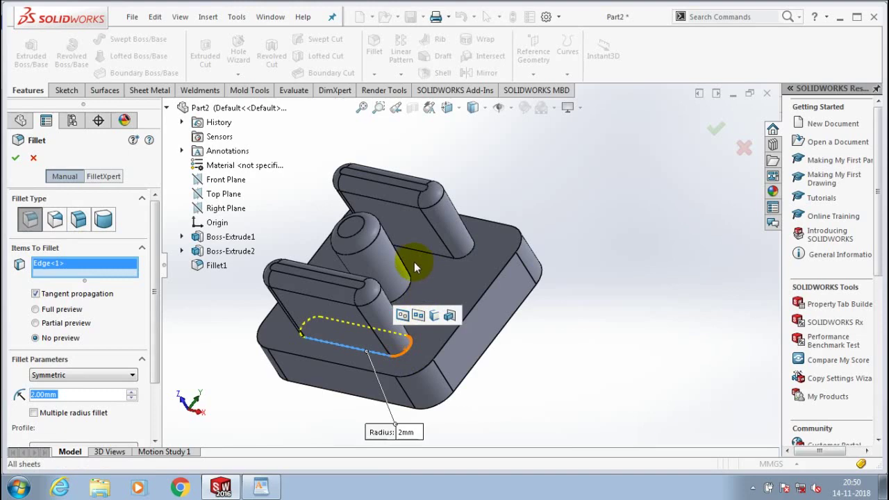
mouse_move(408, 287)
middle_mouse_down()
mouse_move(417, 294)
mouse_move(410, 297)
middle_mouse_up()
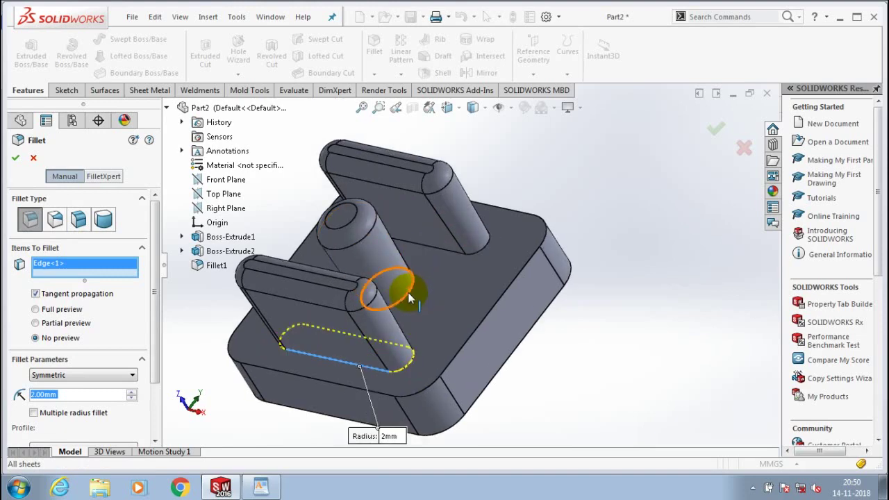
left_click(410, 297)
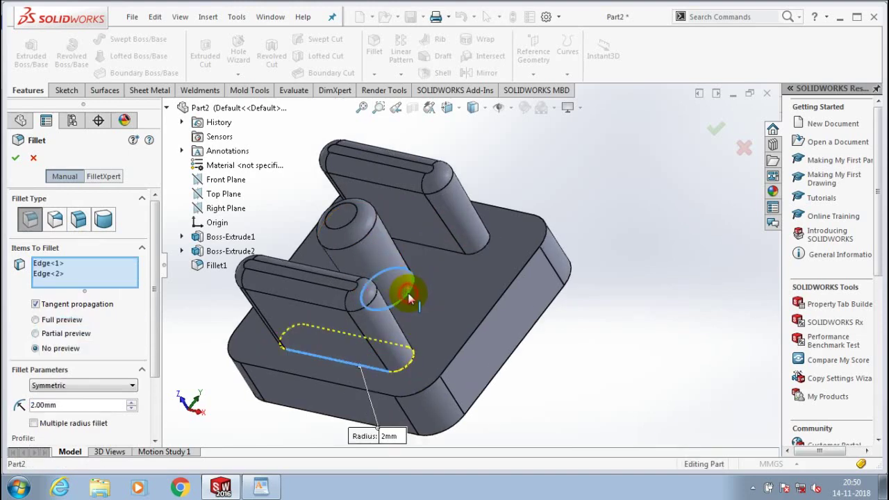
left_click(486, 254)
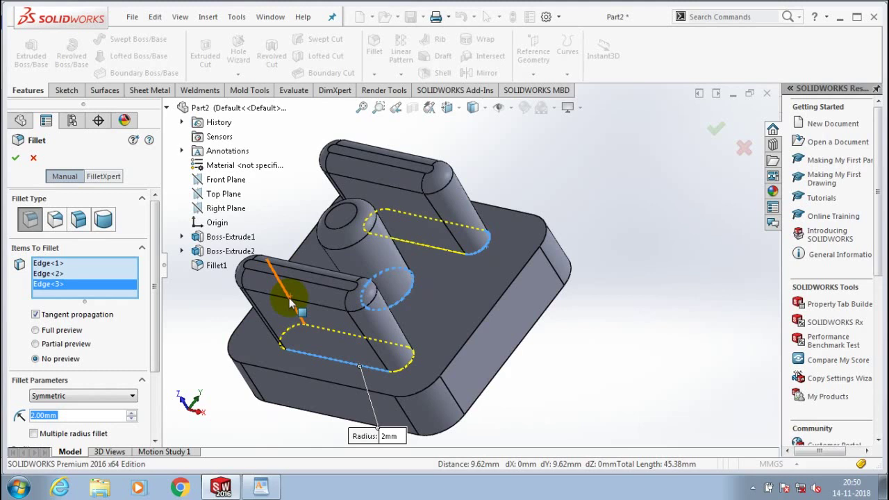
left_click(15, 158)
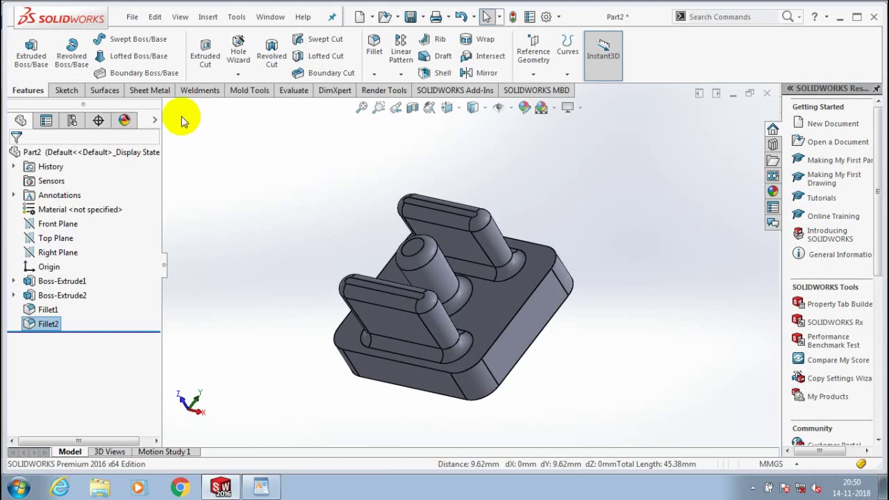
left_click(154, 91)
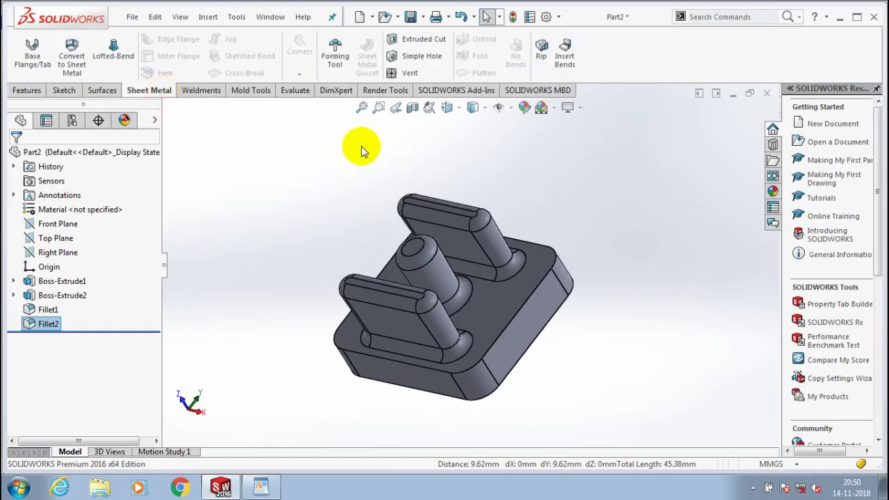
- Define the forming tool stopping at the plate top, removing both bar tops and the cylinder end
left_click(336, 60)
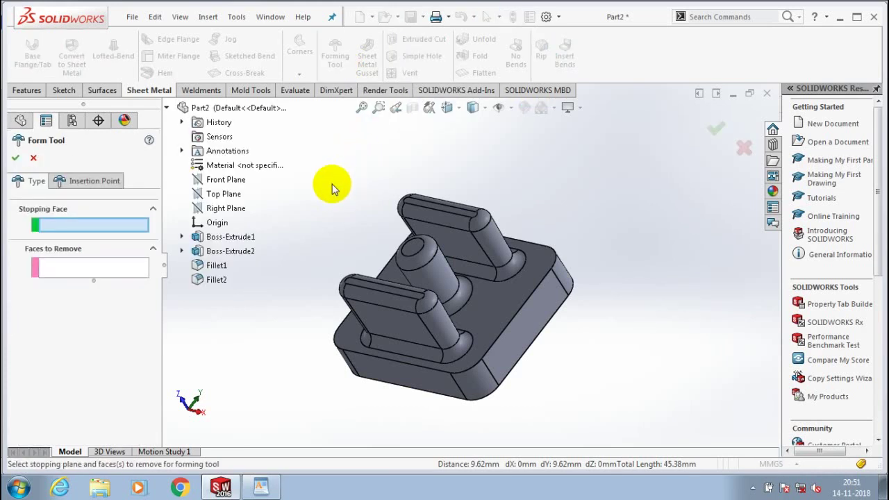
left_click(486, 300)
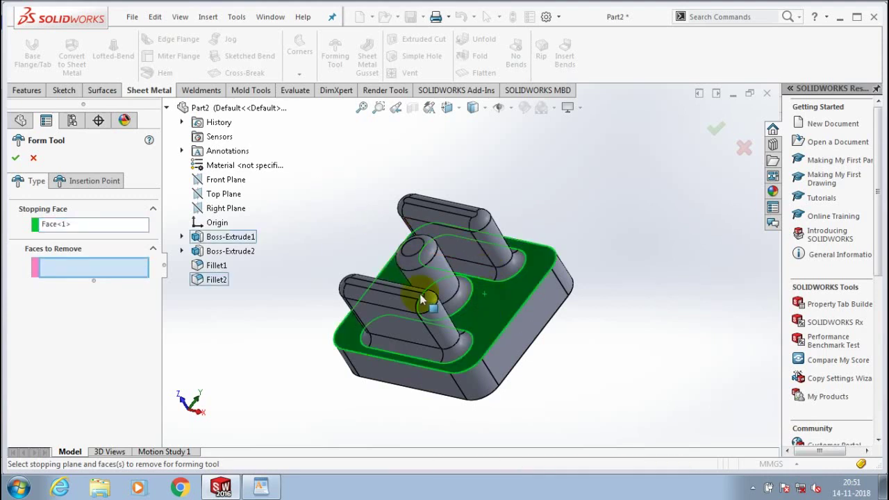
scroll(437, 235, "down", 3)
scroll(435, 223, "down", 1)
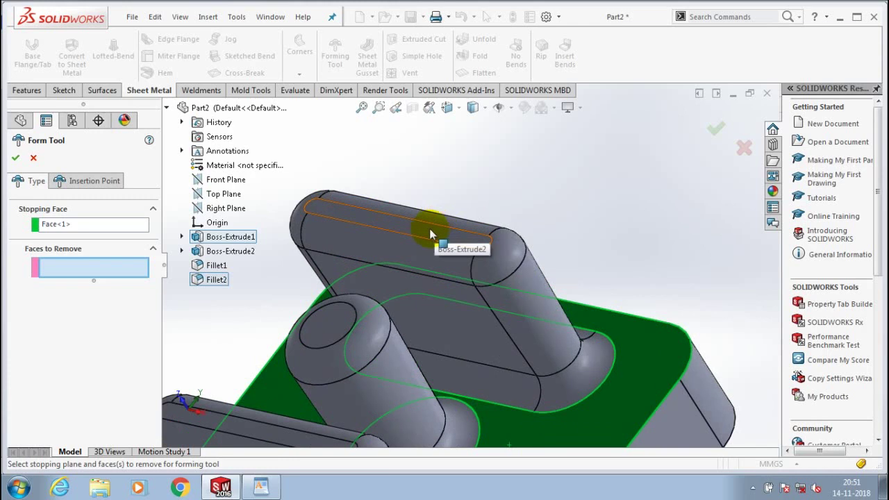
left_click(422, 226)
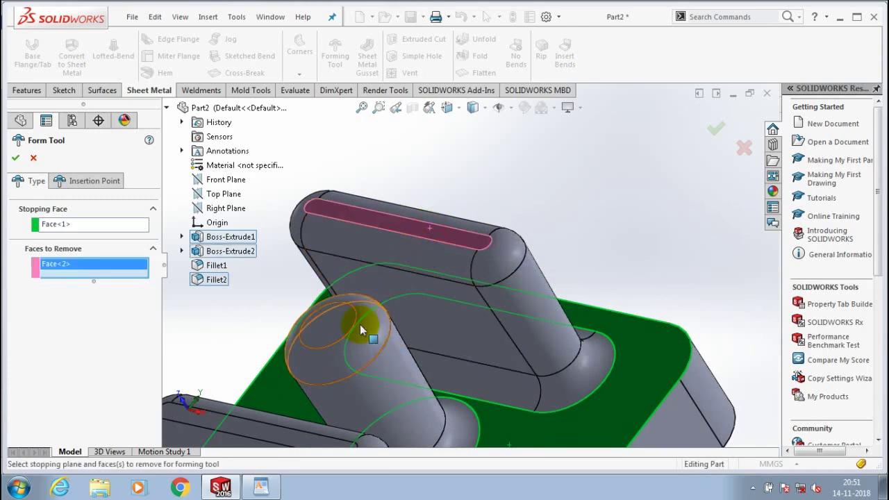
left_click(359, 324)
scroll(360, 325, "up", 3)
left_click(344, 362)
scroll(323, 291, "up", 2)
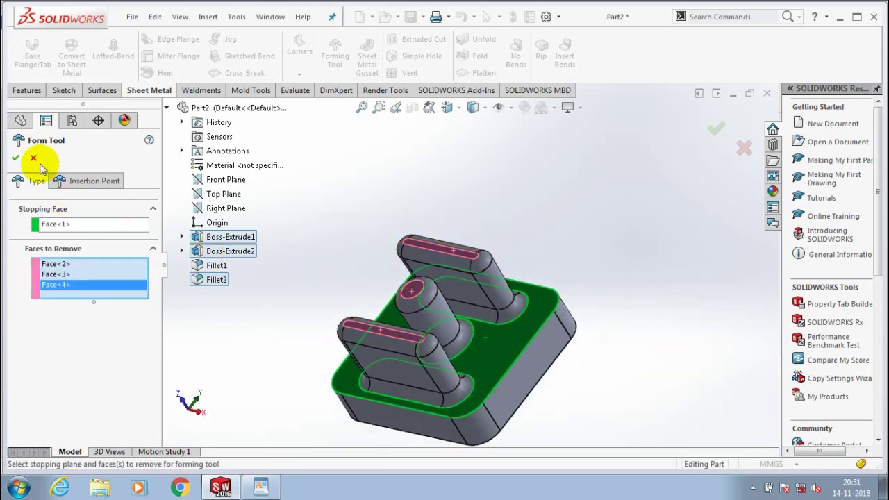
right_click(556, 300)
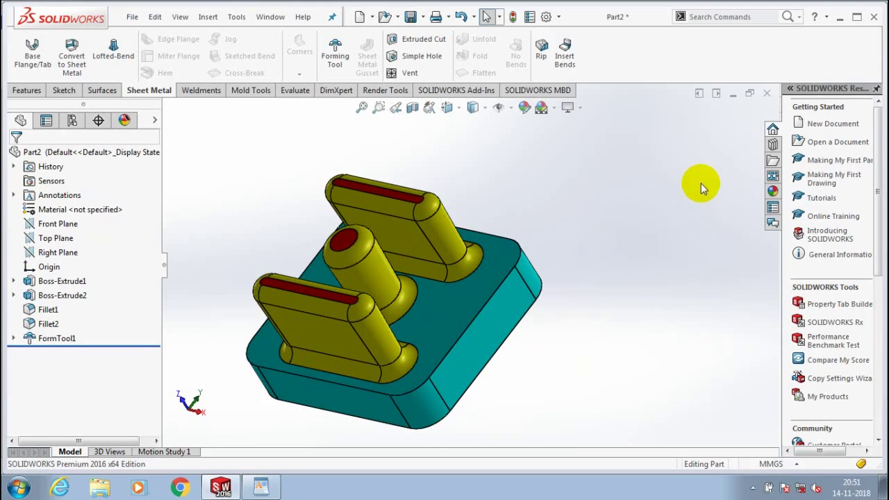
- Save the forming-tool part as TOOL FORMM in the D:\desktop folder
left_click(132, 16)
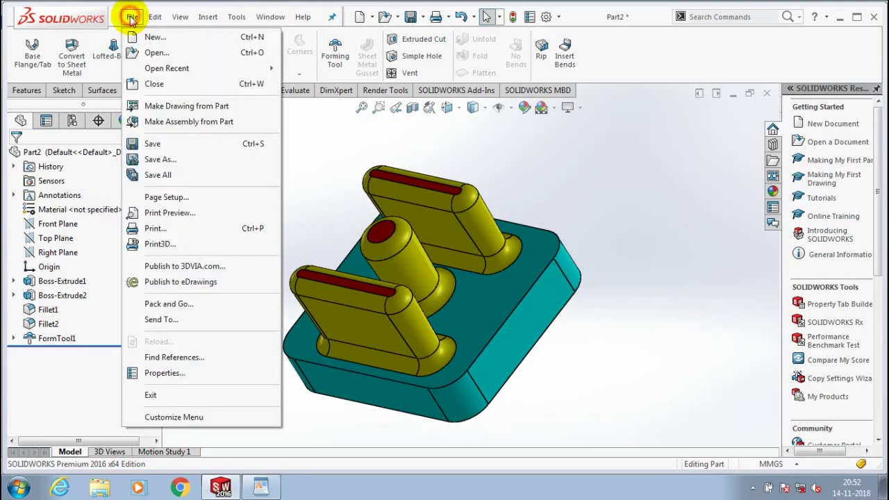
left_click(159, 162)
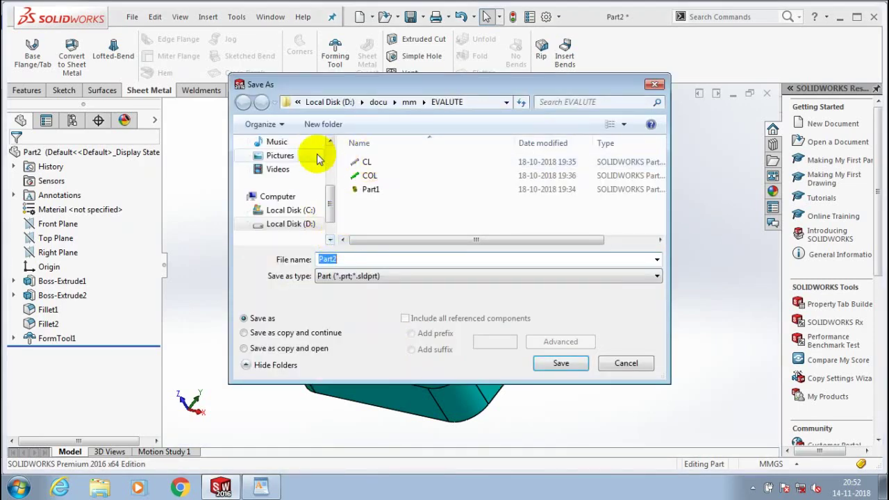
left_click(361, 103)
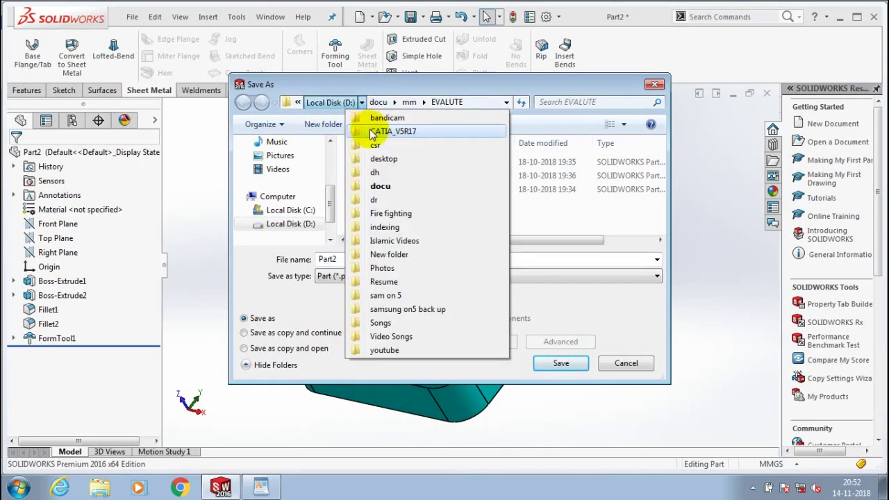
left_click(386, 160)
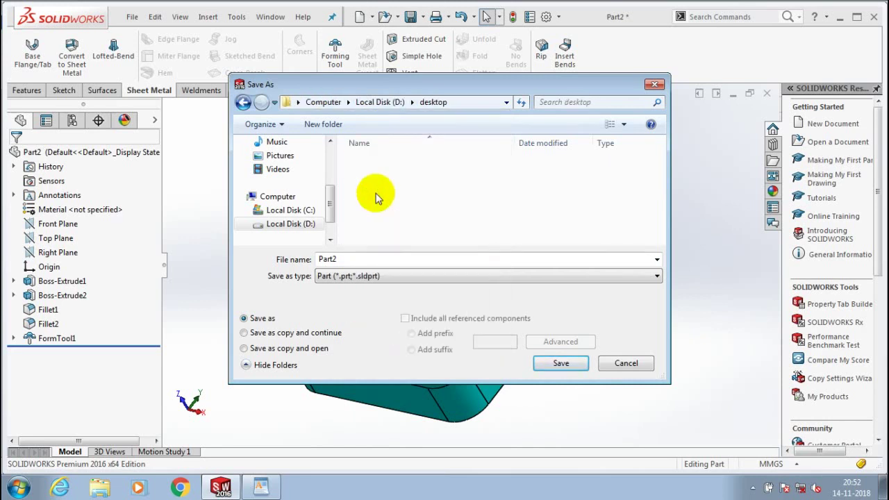
double_click(361, 259)
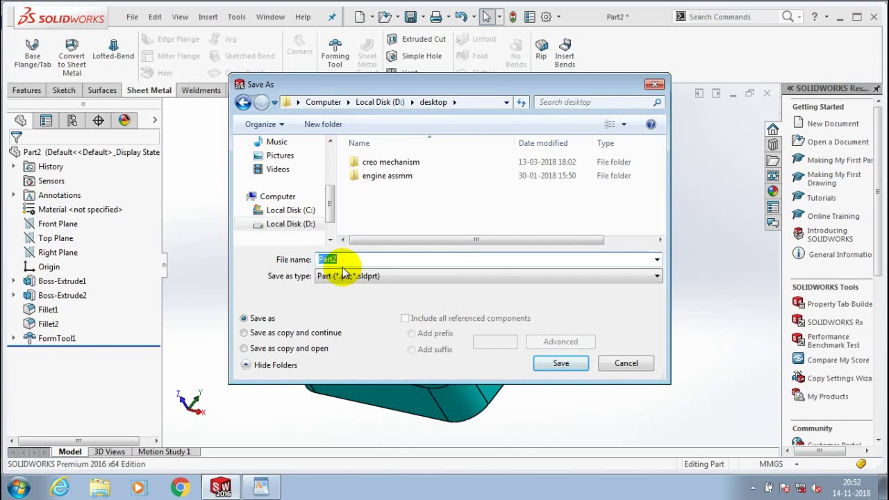
type("TOLL")
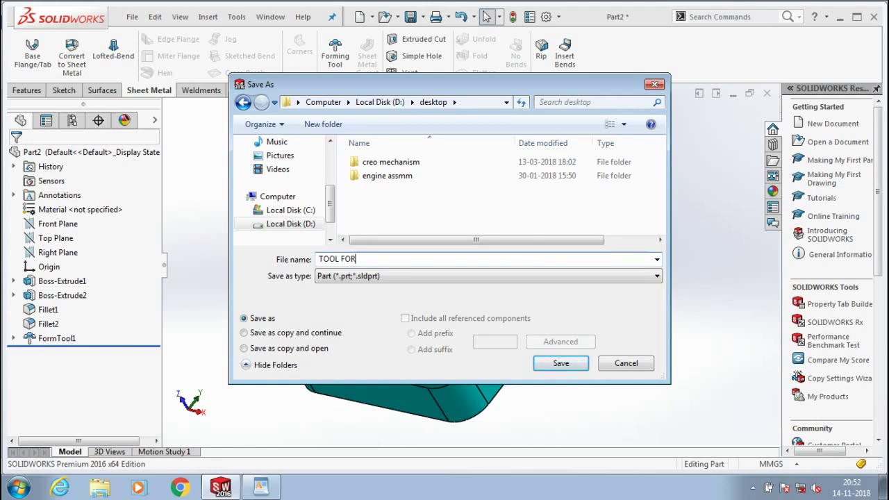
left_click(566, 360)
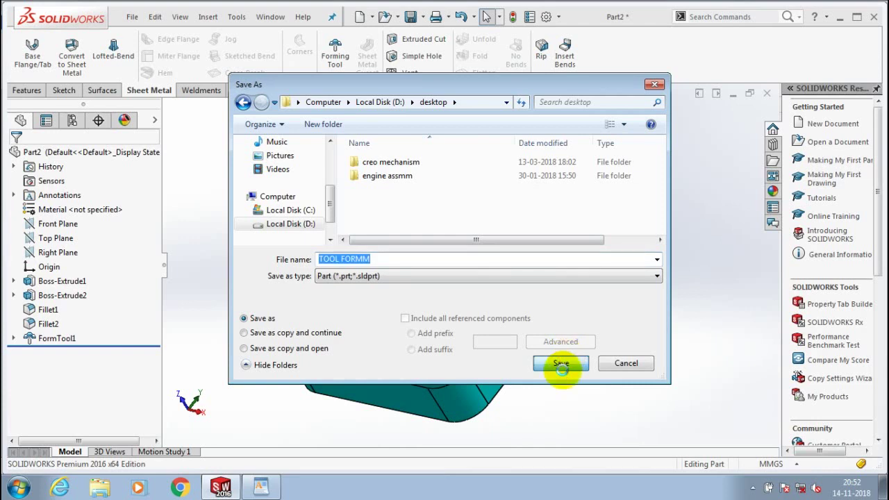
left_click(561, 367)
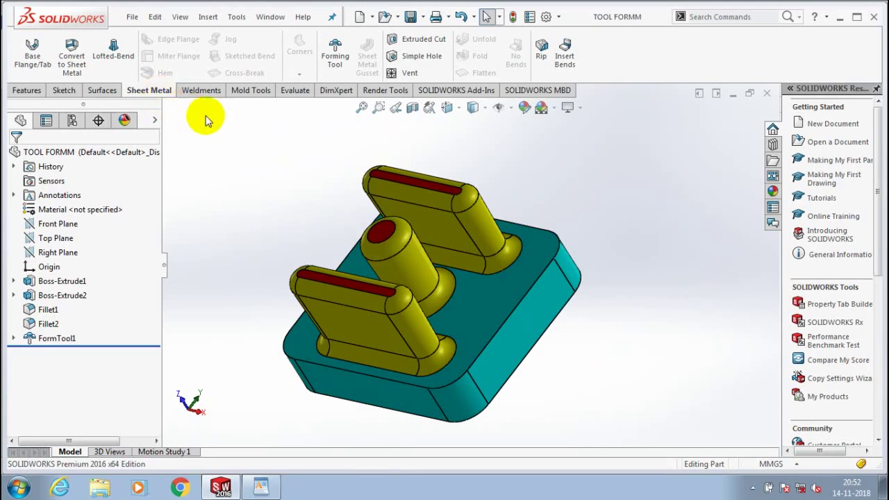
- Add the TOOL FORMM part to the Design Library's forming tools > embosses folder
left_click(773, 147)
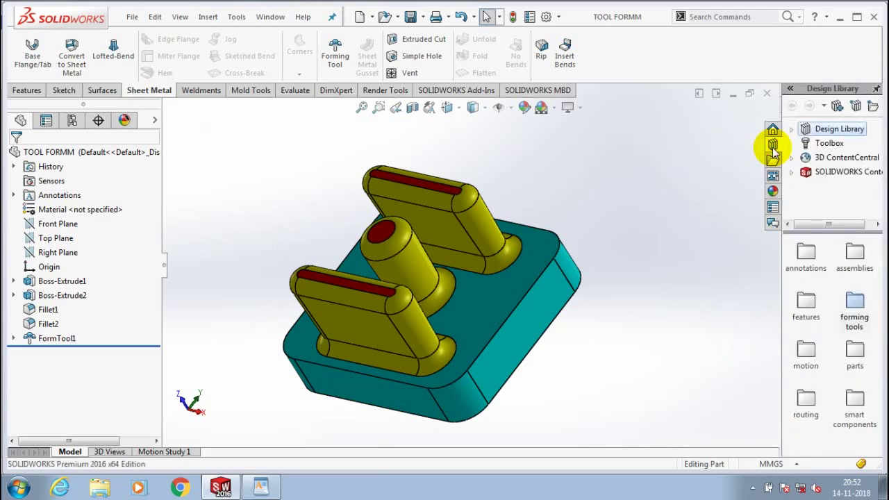
left_click(836, 106)
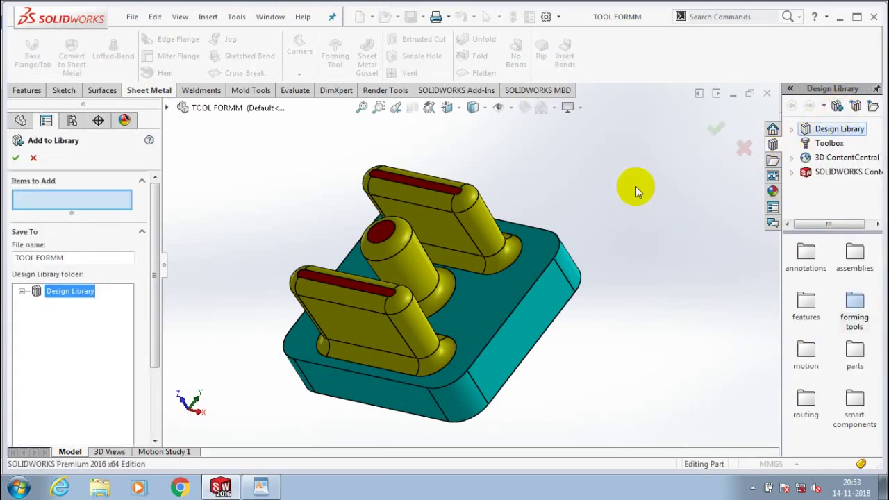
left_click(375, 394)
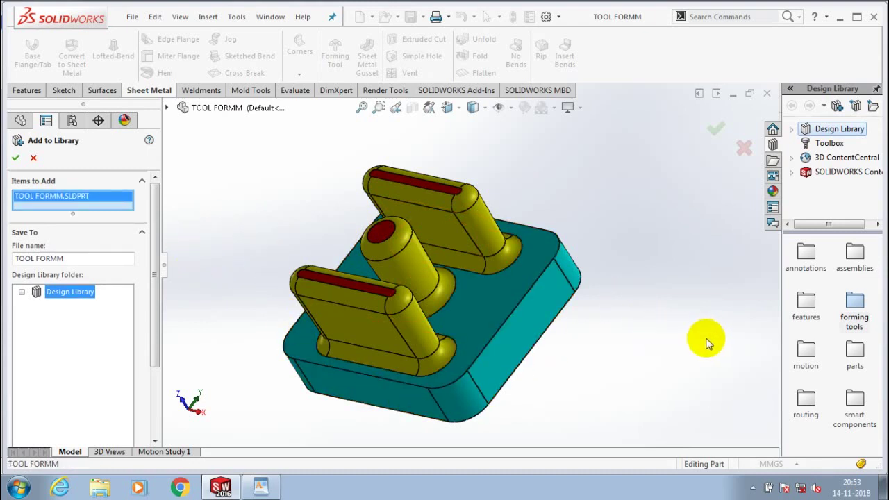
left_click(856, 314)
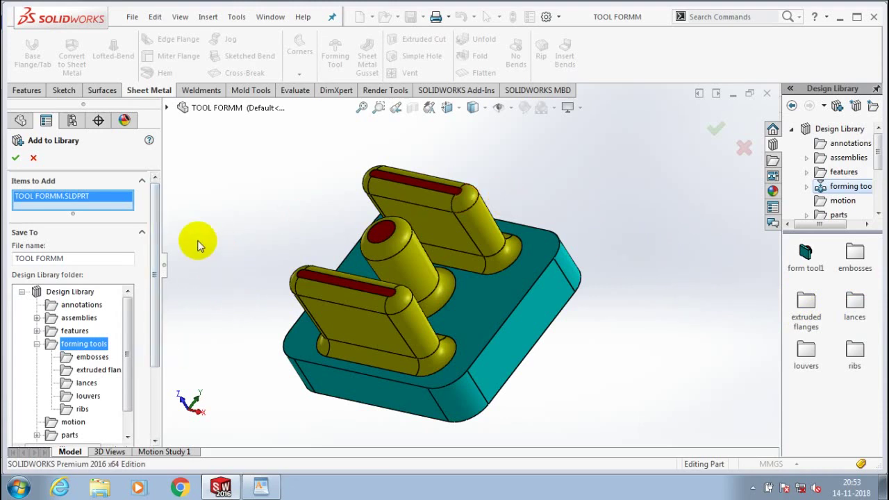
left_click(103, 358)
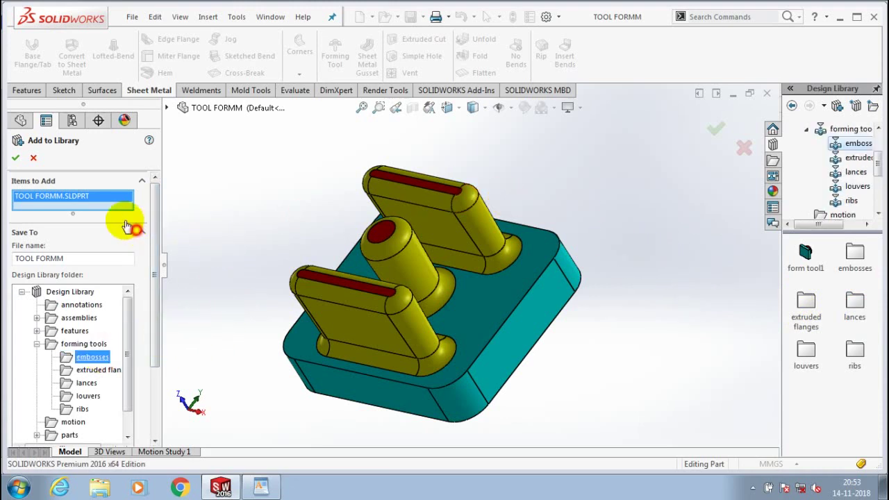
left_click(15, 158)
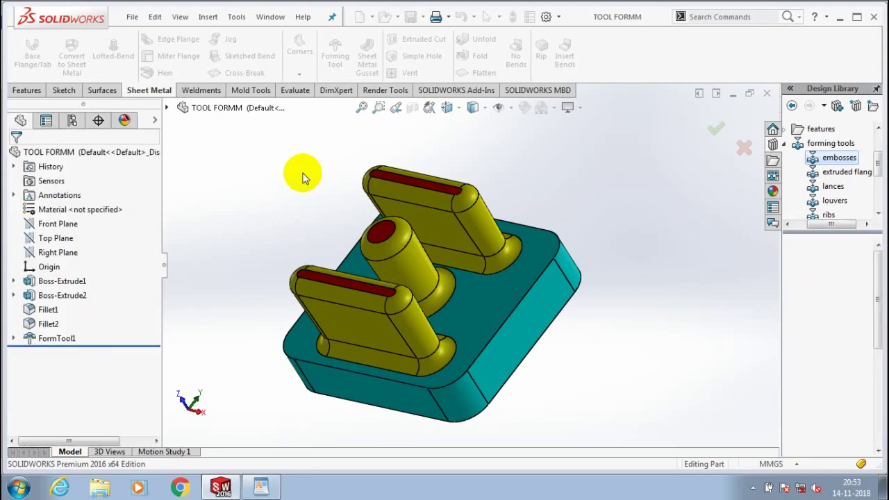
key("alt+Tab")
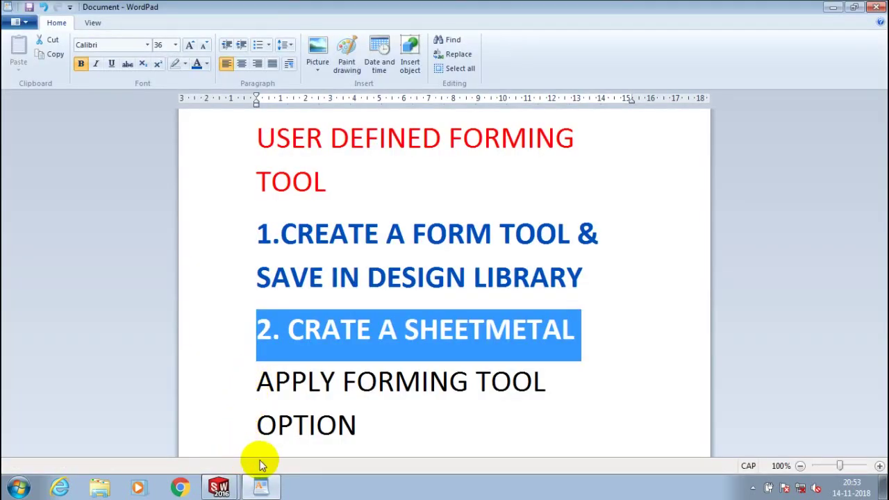
left_click(219, 487)
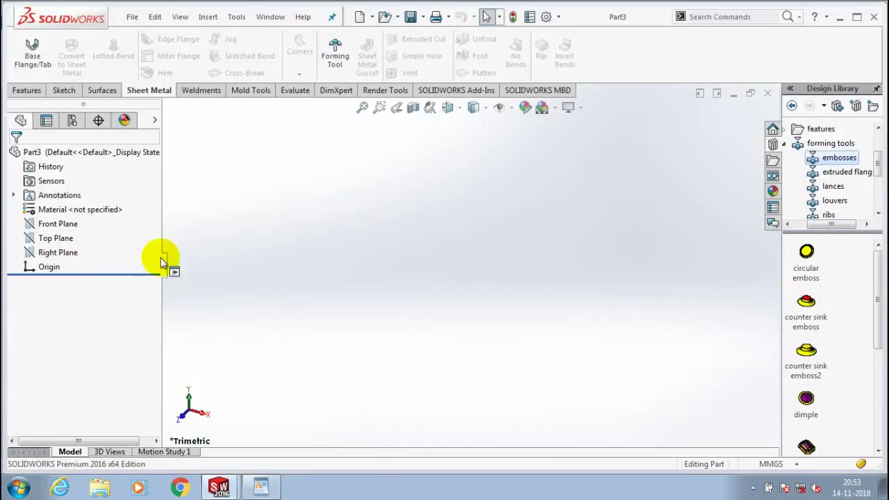
- View the Front Plane head-on and choose the centre-point rectangle tool for sketching
left_click(49, 224)
right_click(50, 223)
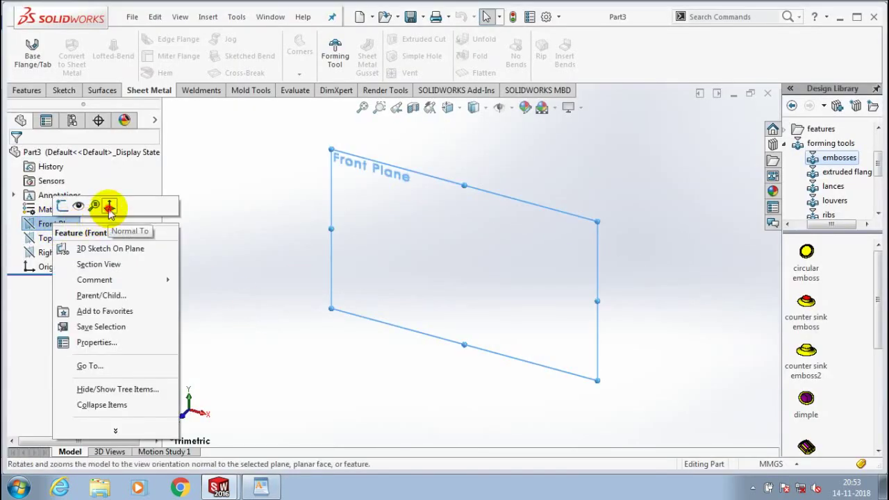
left_click(109, 207)
left_click(64, 90)
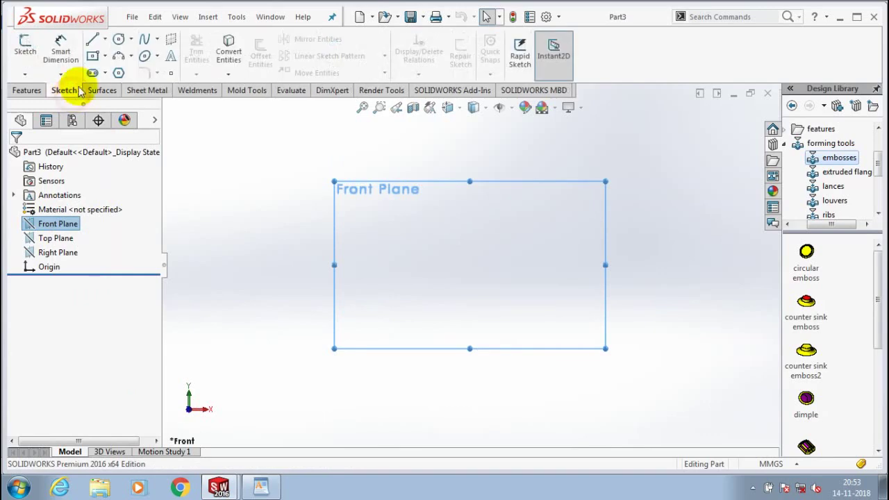
left_click(105, 56)
left_click(116, 95)
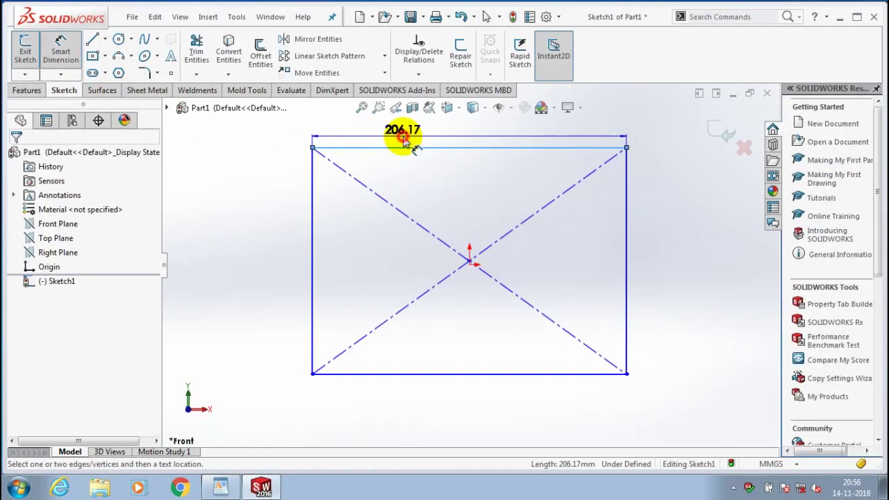
- Dimension the rectangle 100 wide and 70 high, then exit the sketch
left_click(406, 141)
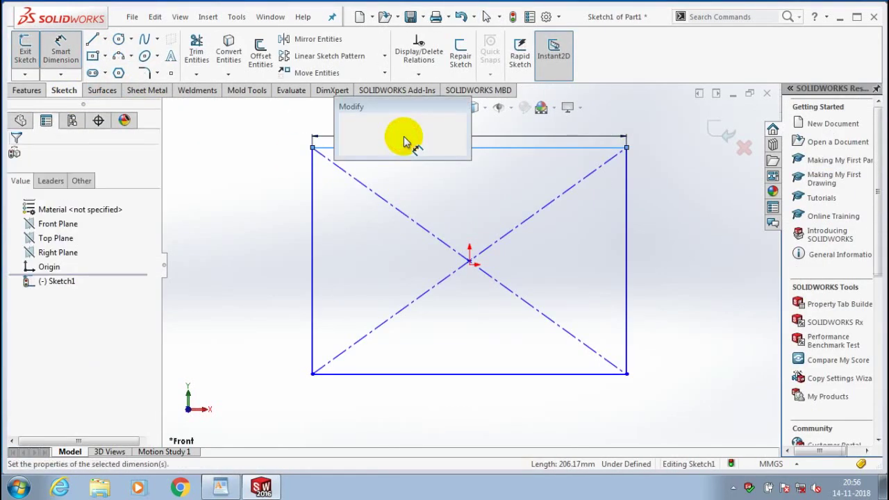
type("100")
key("Return")
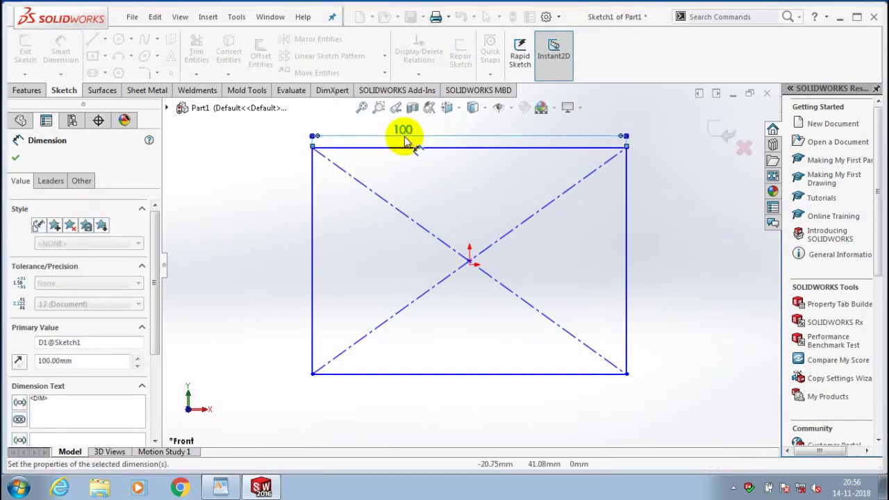
left_click(314, 207)
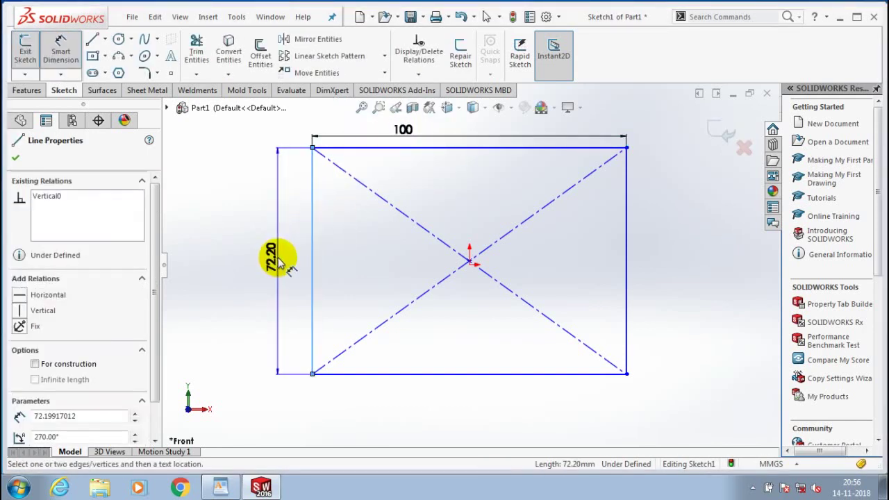
left_click(278, 257)
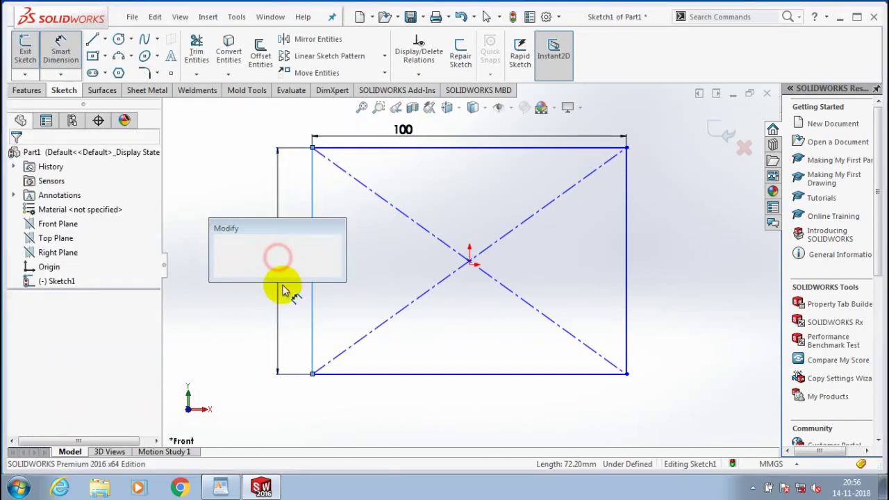
type("70")
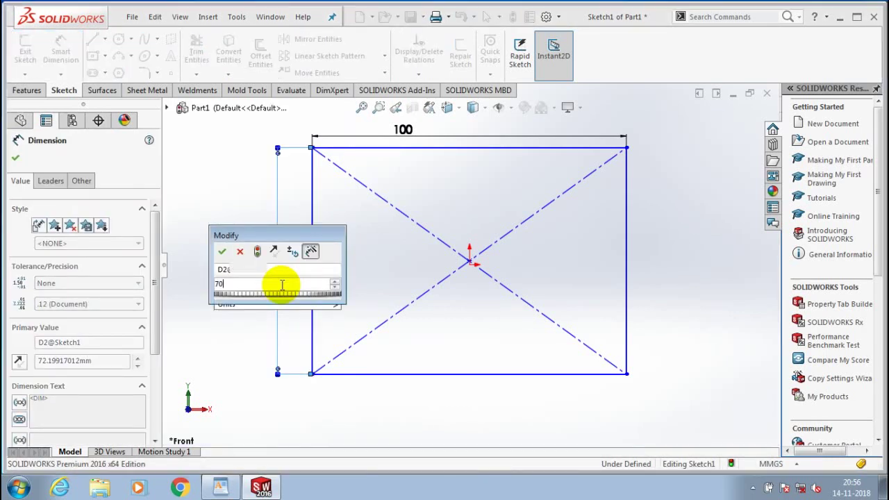
key("Return")
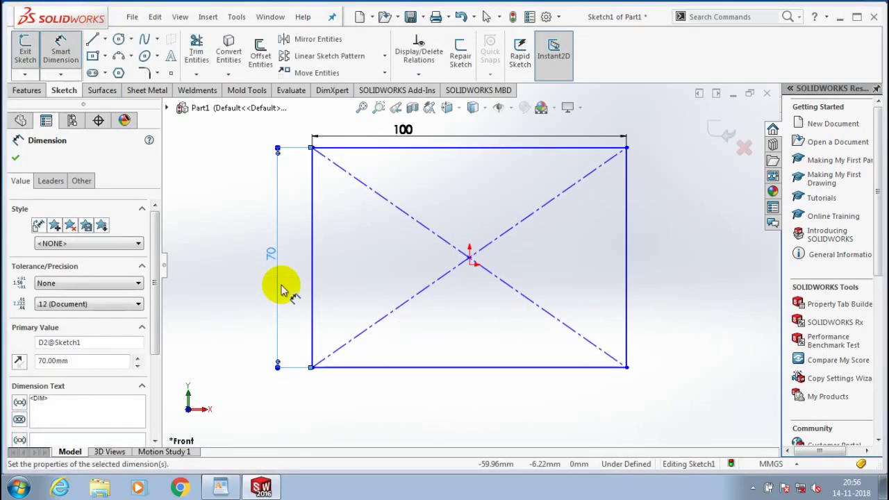
left_click(281, 291)
left_click(25, 53)
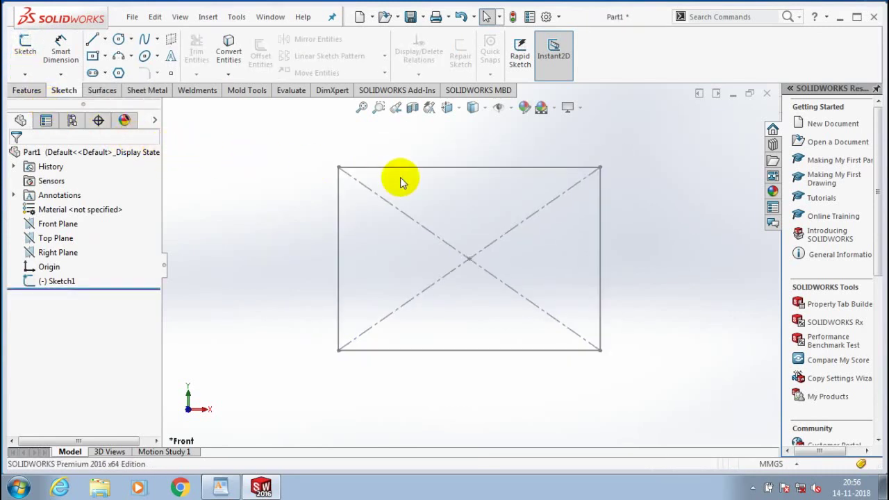
- Make a Base Flange plate from the rectangle sketch and rotate to show its thickness
left_click(147, 92)
left_click(38, 57)
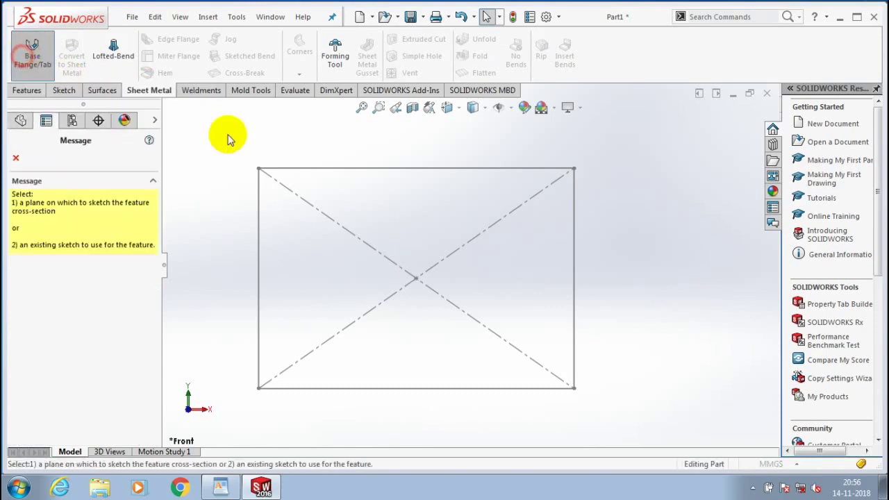
left_click(470, 169)
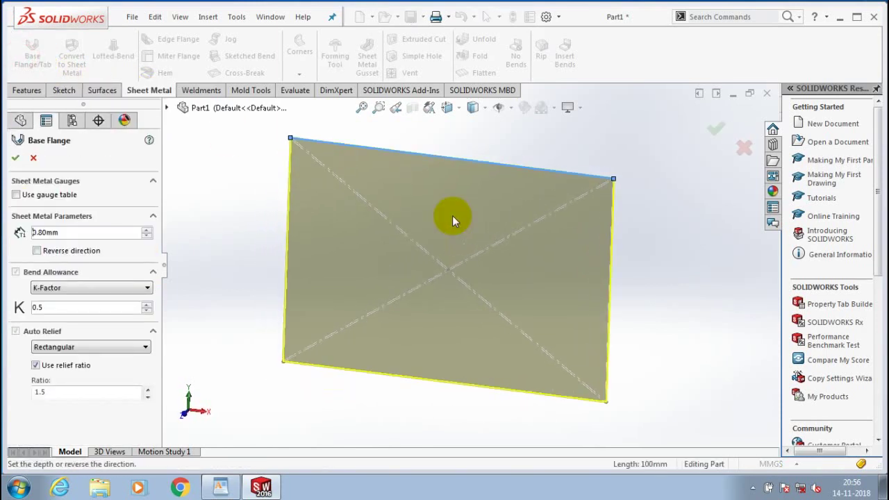
left_click(9, 162)
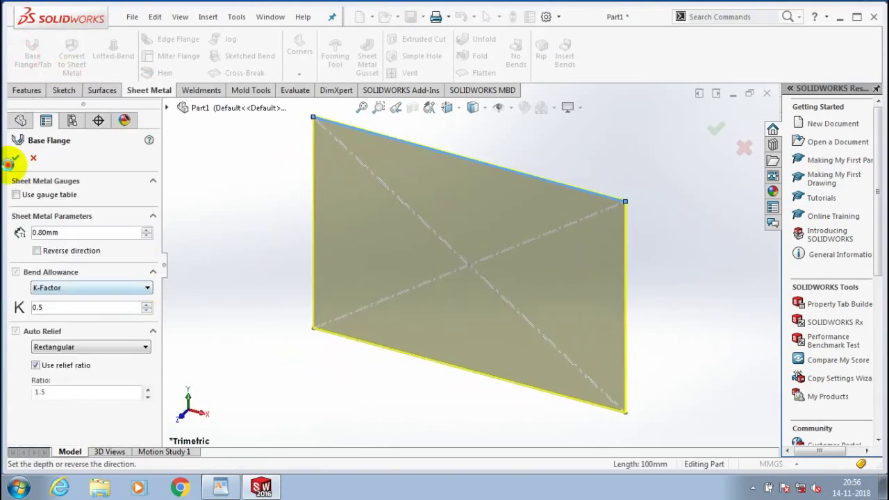
left_click(248, 193)
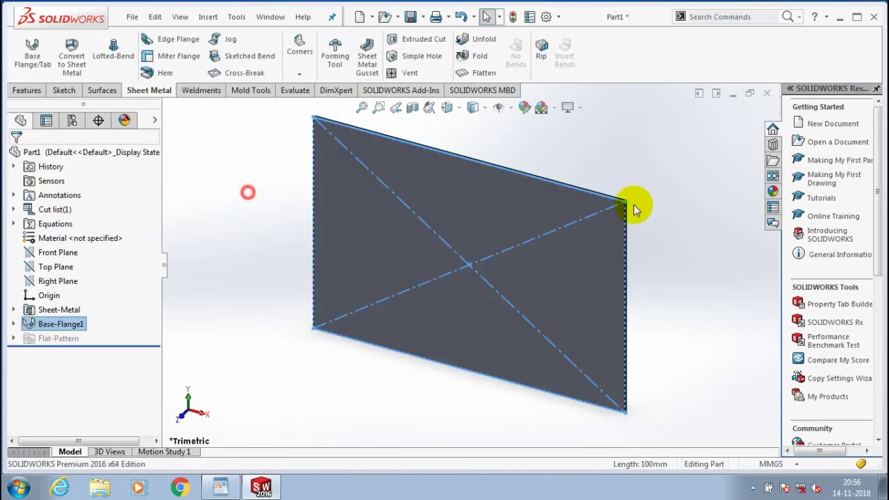
key("Left")
key("Right")
key("Left")
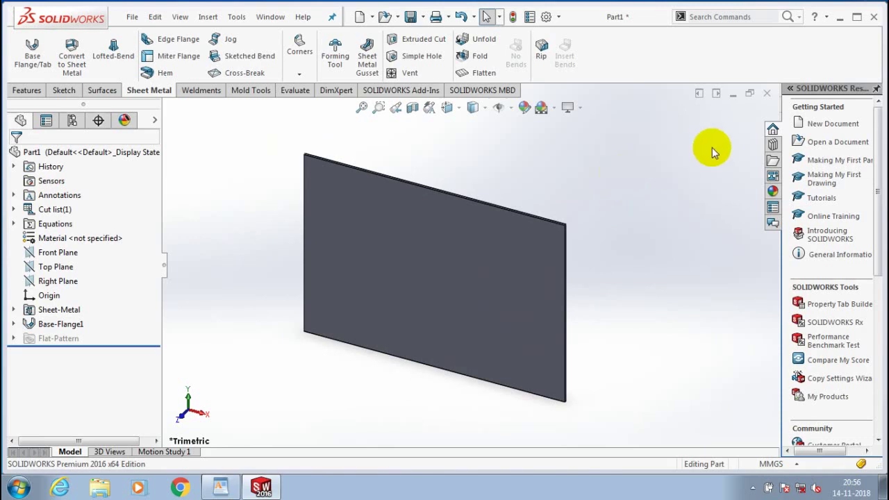
- Browse the Design Library into the forming tools folder and its embosses subfolder
left_click(771, 146)
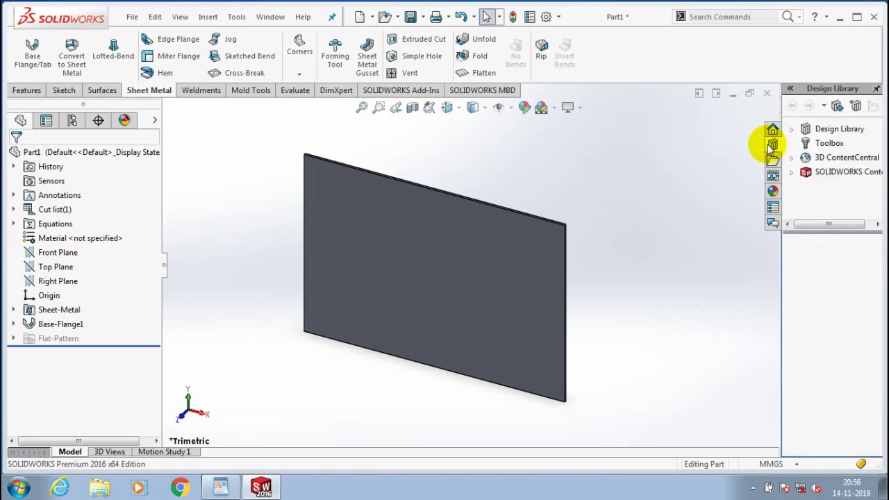
left_click(826, 143)
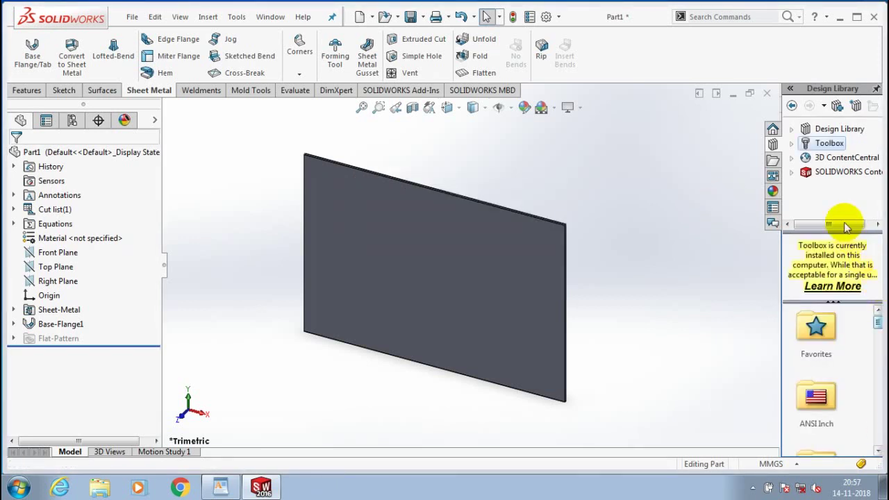
left_click(839, 129)
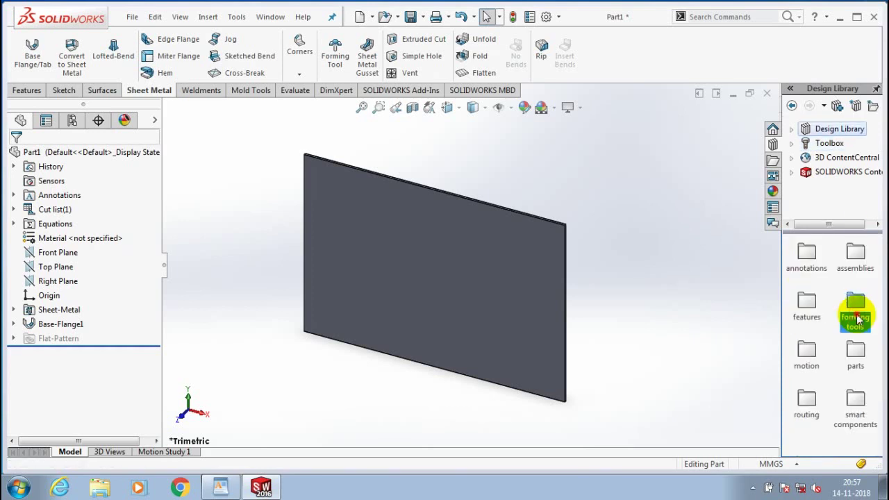
double_click(855, 307)
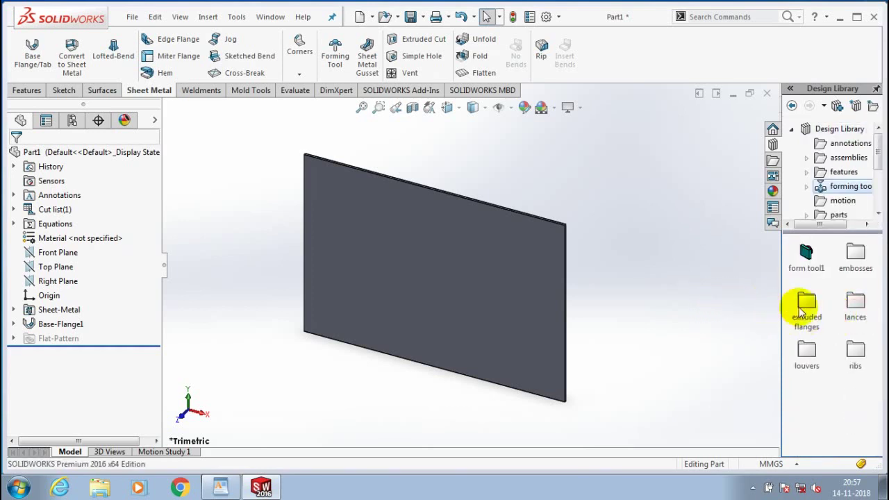
left_click(814, 266)
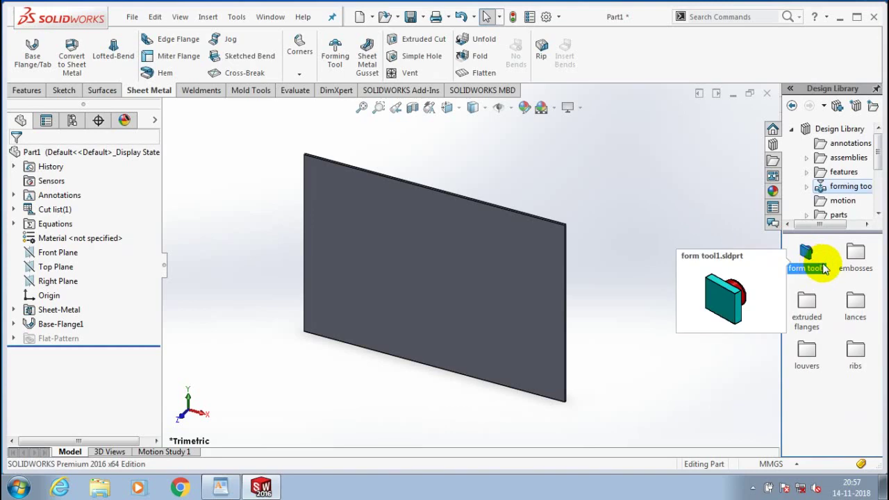
left_click(837, 261)
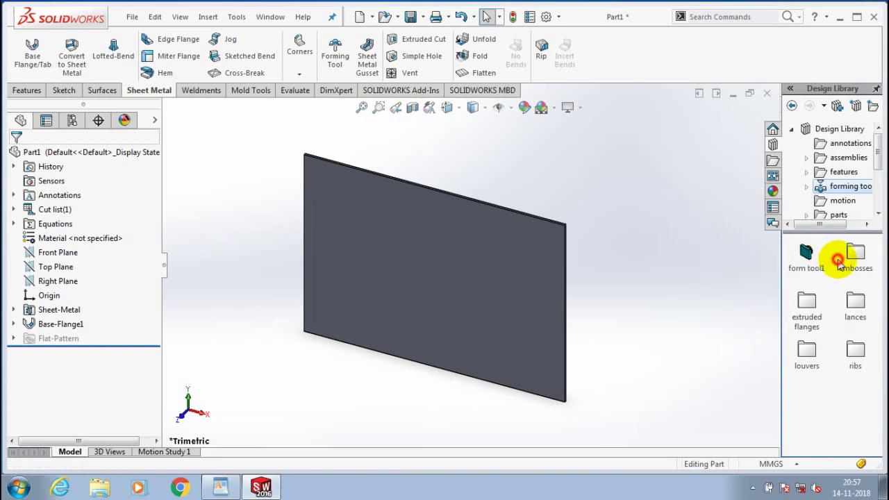
double_click(839, 260)
- Drag a forming tool onto the plate, then cancel that first placement
scroll(879, 365, "down", 1)
left_click_drag(808, 375, 443, 276)
left_click(36, 158)
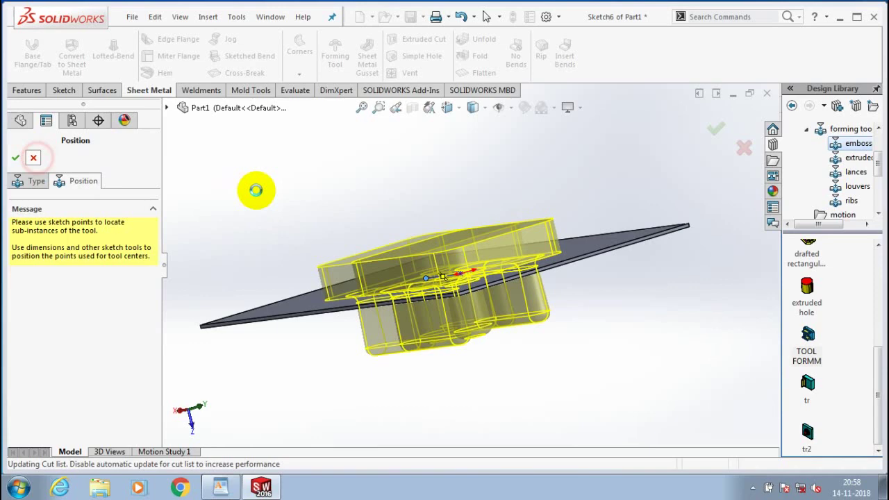
- Drop TOOL FORMM from embosses onto the plate face and accept the formed slots and circle
middle_click_drag(394, 235, 591, 223)
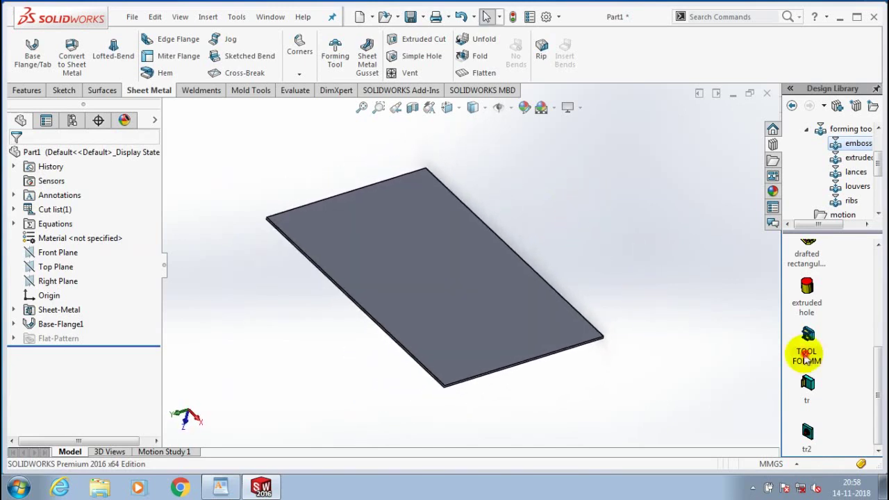
left_click_drag(805, 357, 424, 306)
middle_click_drag(234, 347, 20, 155)
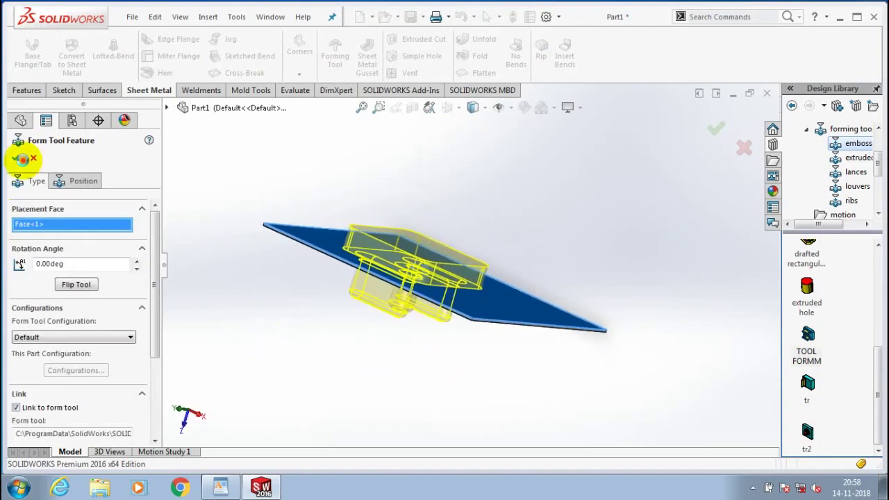
left_click(23, 160)
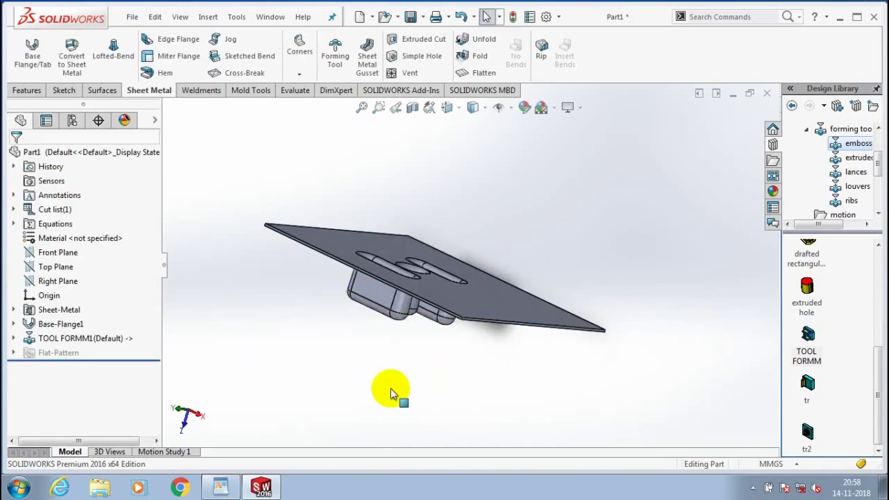
- Orbit the stamped plate and bring up the Appearances choices for the TOOL FORMM1 feature
middle_click_drag(391, 394, 493, 298)
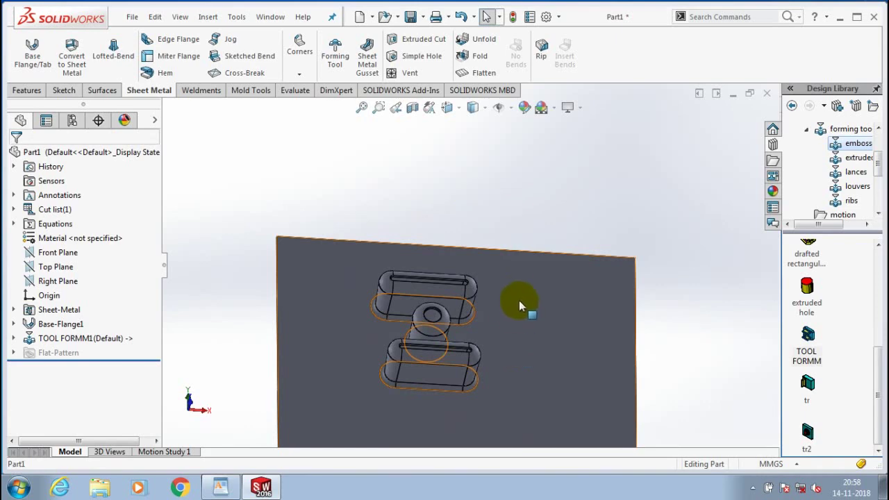
middle_click_drag(415, 324, 257, 341)
left_click(72, 341)
right_click(72, 340)
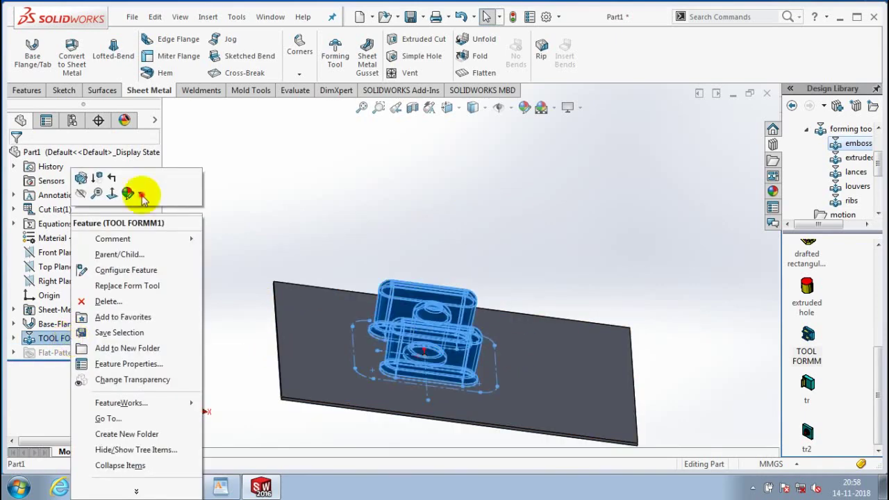
left_click(133, 194)
left_click(147, 223)
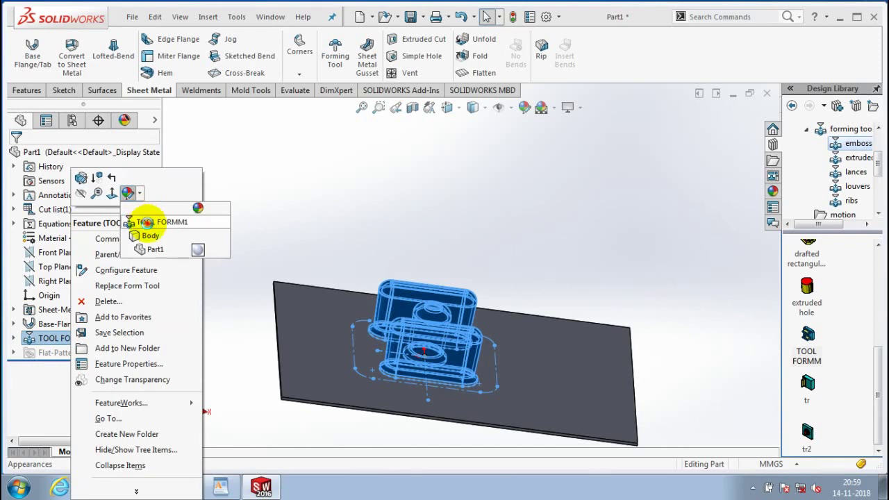